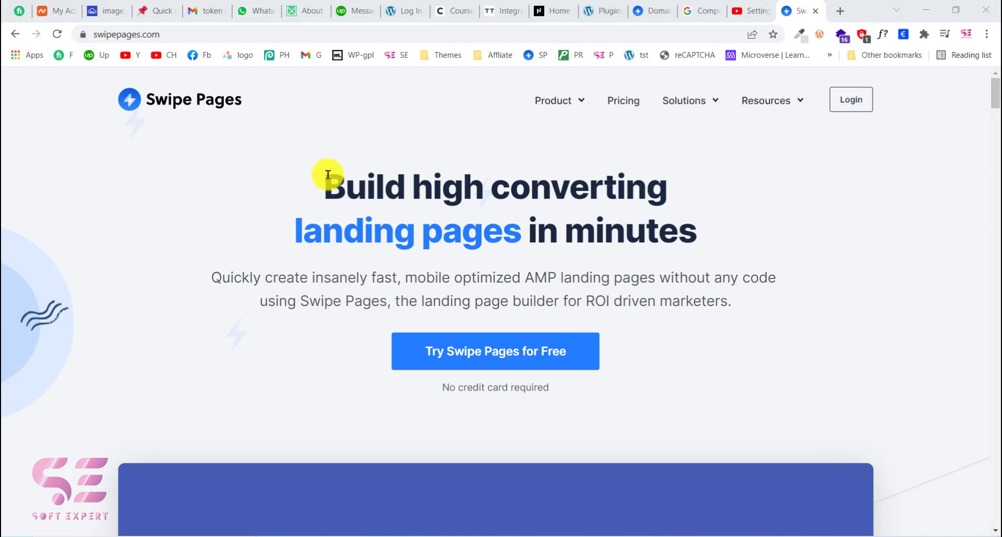
drag(328, 179, 716, 222)
click(515, 195)
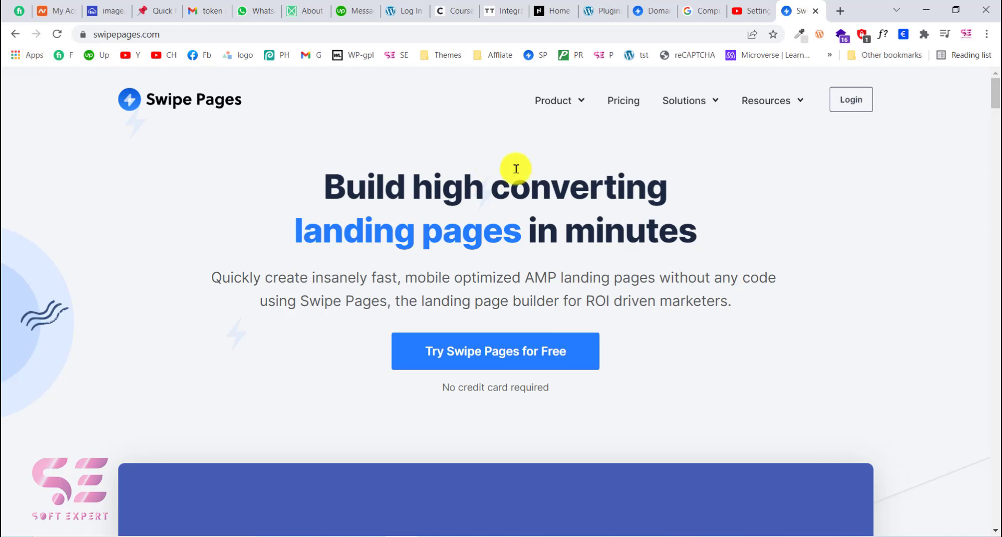
click(640, 11)
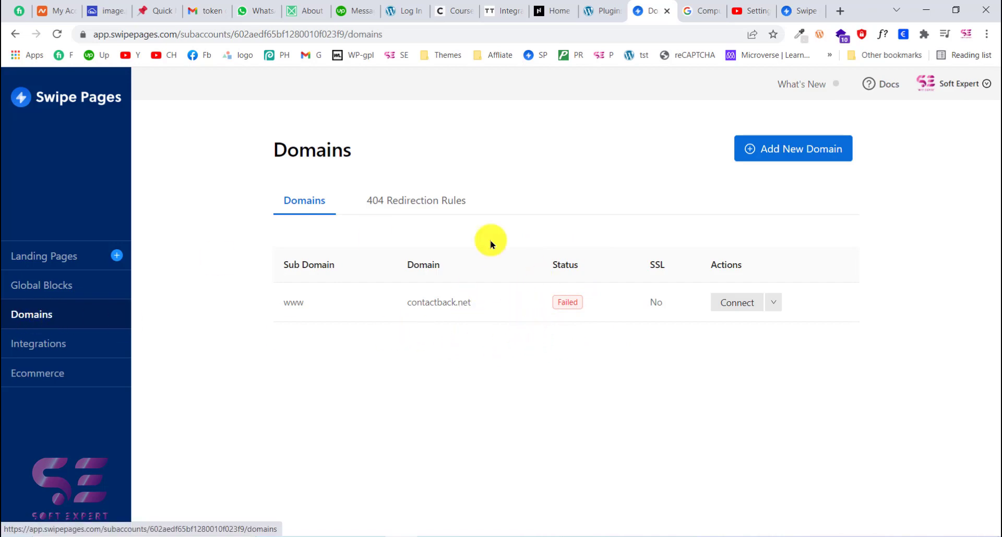
Start the Add New Domain wizard in Swipe Pages at its domain name step
click(777, 155)
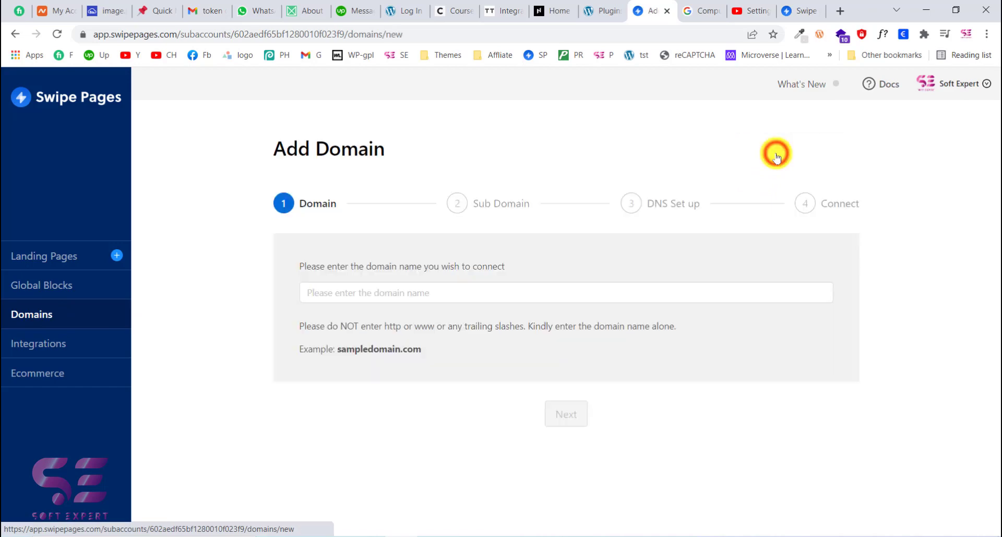
click(308, 286)
click(349, 348)
drag(336, 350, 403, 348)
click(405, 348)
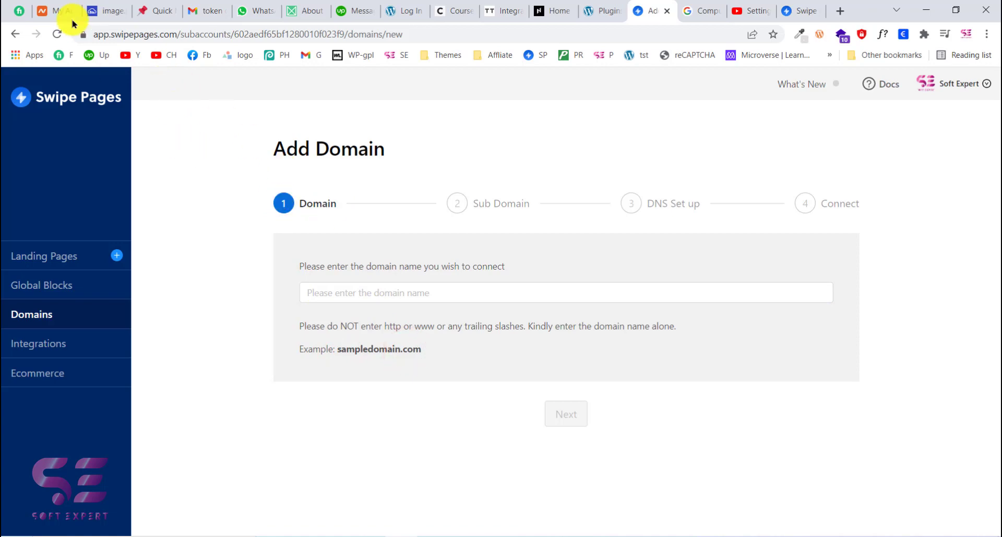
Select and copy contactback.net from the Namecheap dashboard's domain list
click(52, 11)
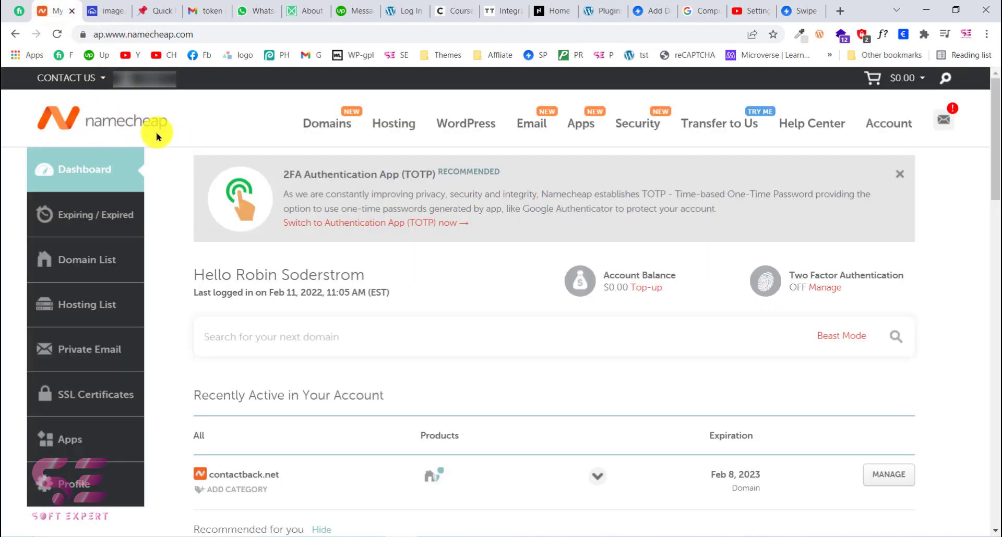
scroll(237, 274, down, 1)
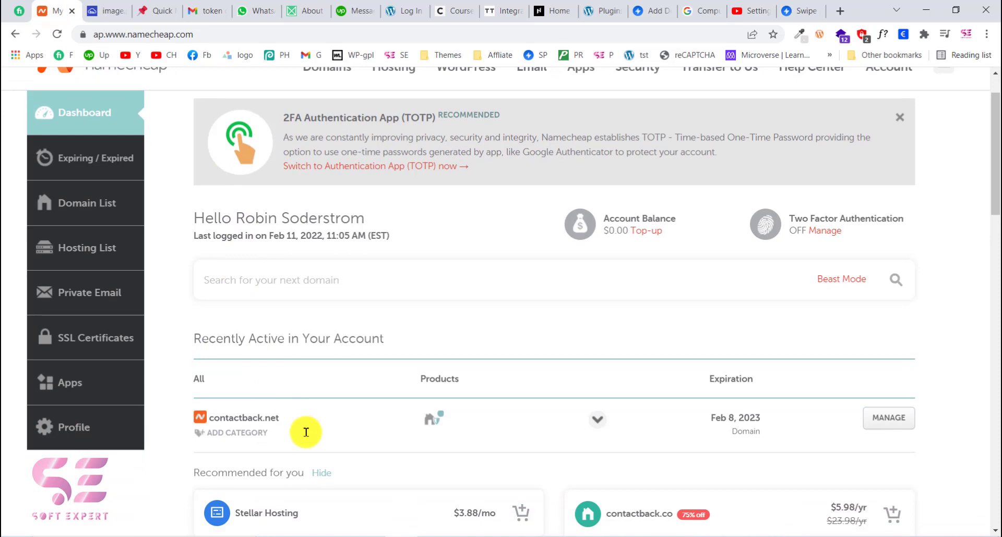
drag(211, 417, 283, 420)
key(ctrl+c)
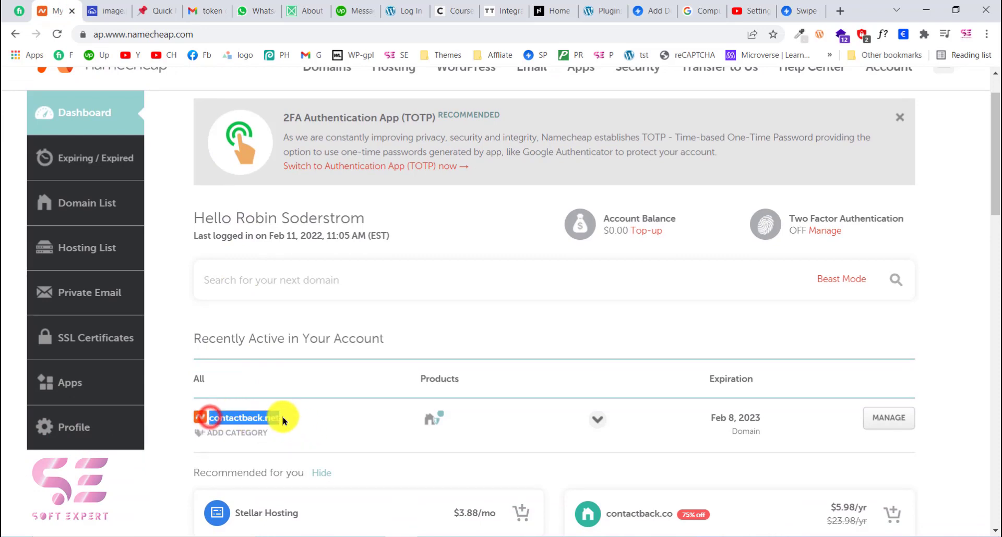
Paste contactback.net as the domain name in the Add Domain wizard and continue
click(649, 11)
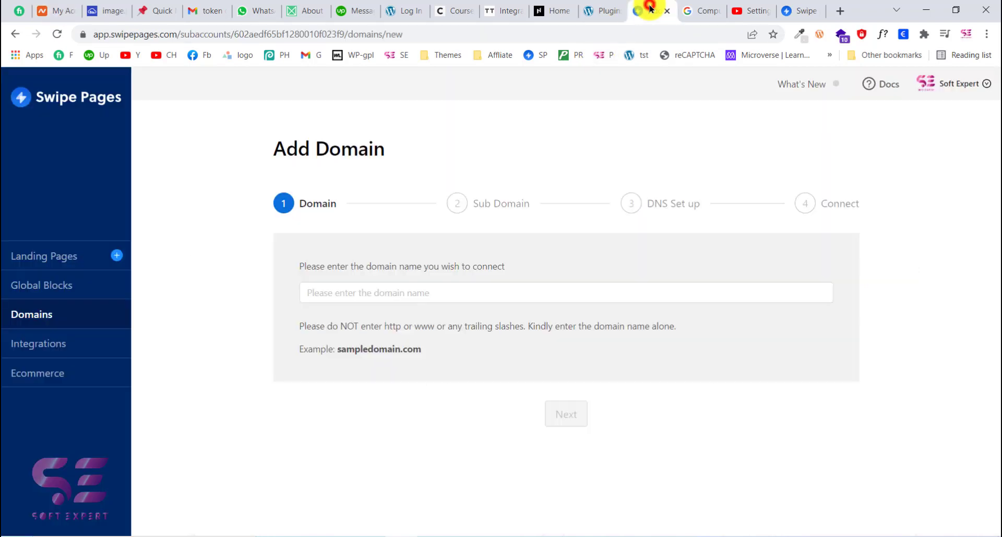
click(391, 290)
key(ctrl+v)
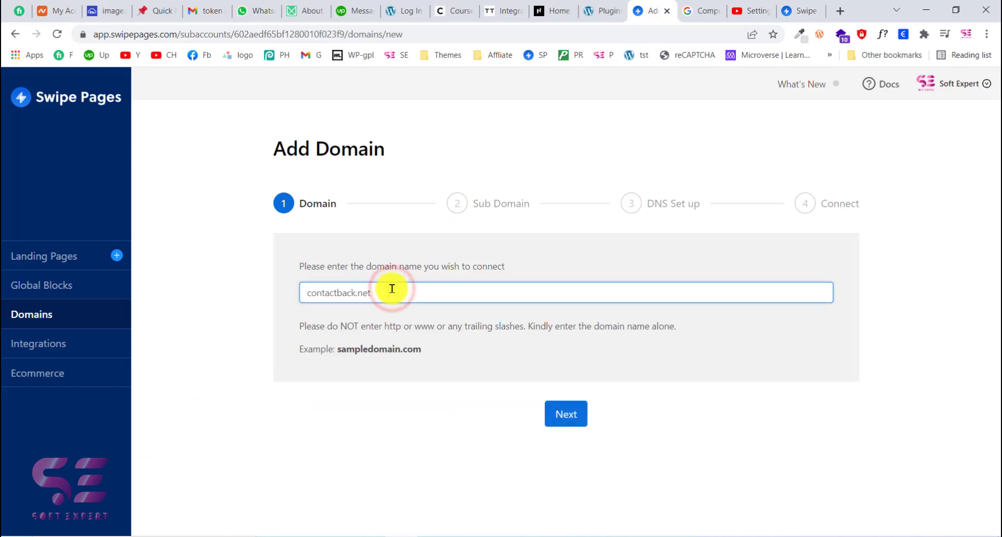
click(566, 414)
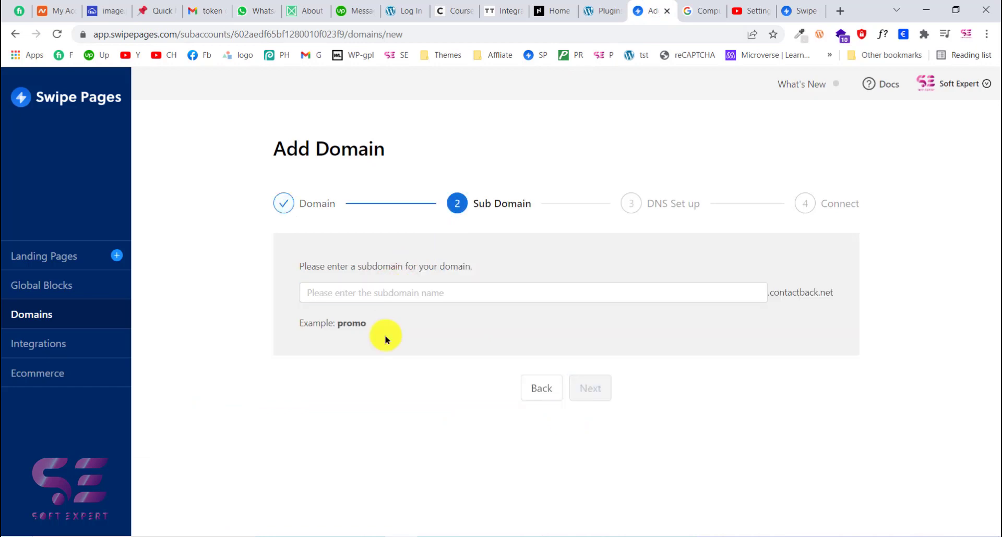
Enter www as the subdomain and submit it
click(324, 291)
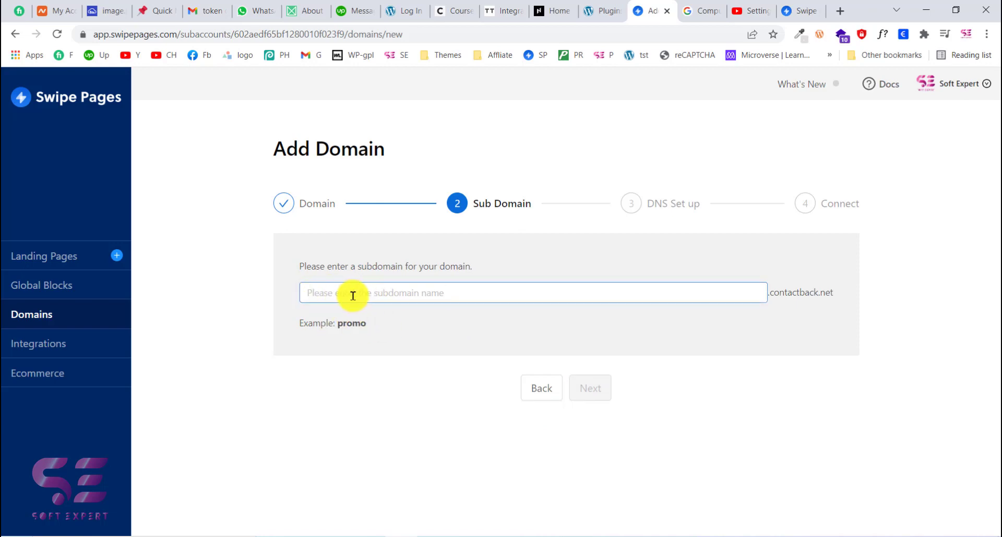
click(378, 295)
text(www)
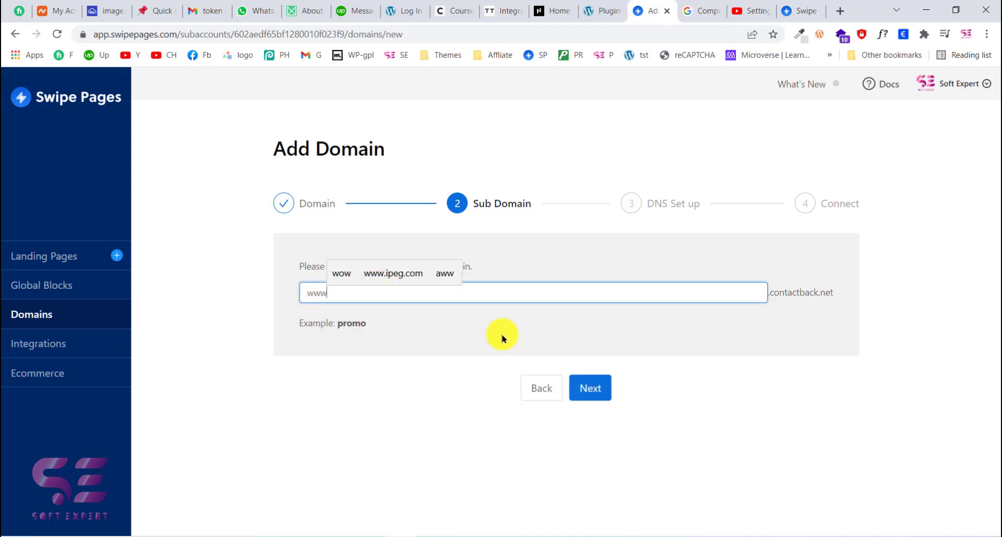
click(593, 388)
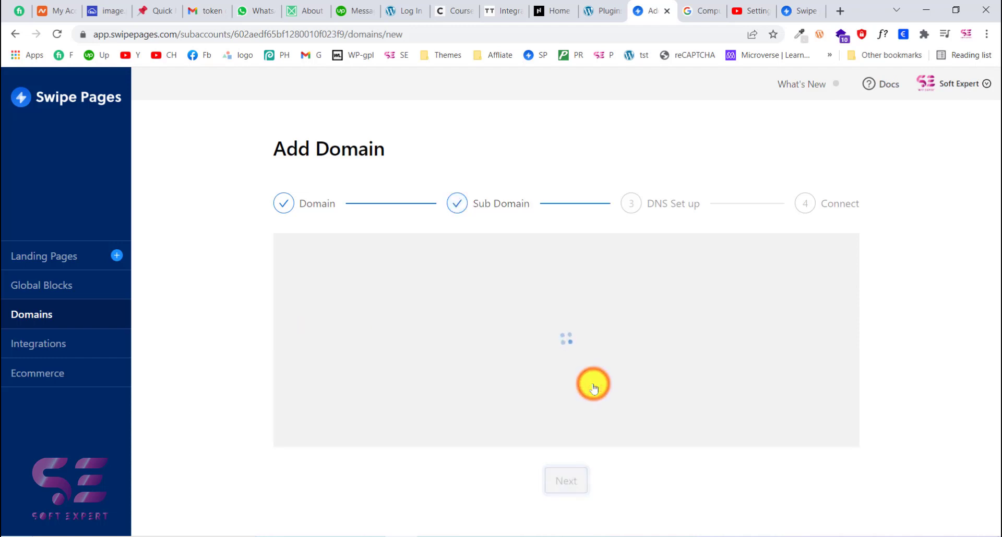
Read the 'domain already exists' error and go back to the Domains list
drag(300, 270, 519, 275)
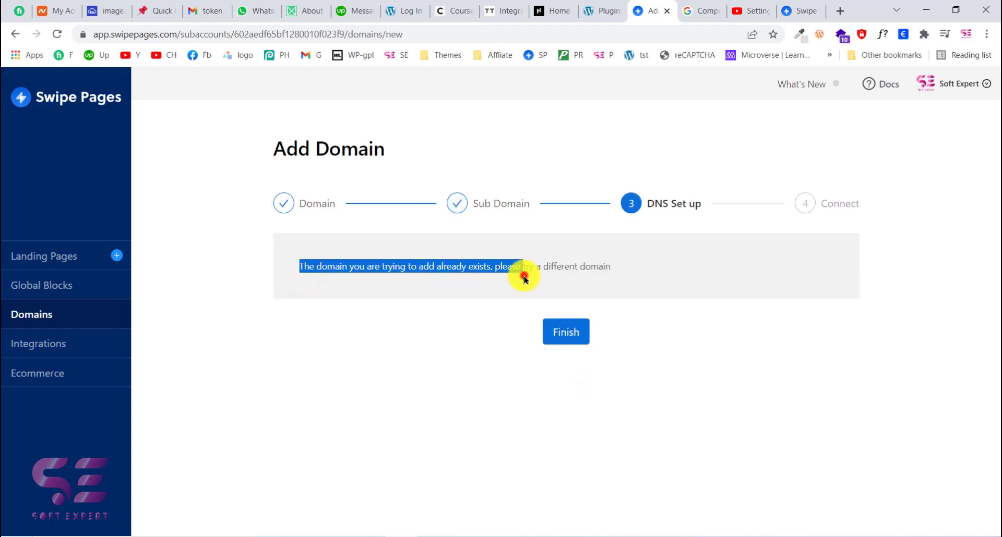
click(521, 275)
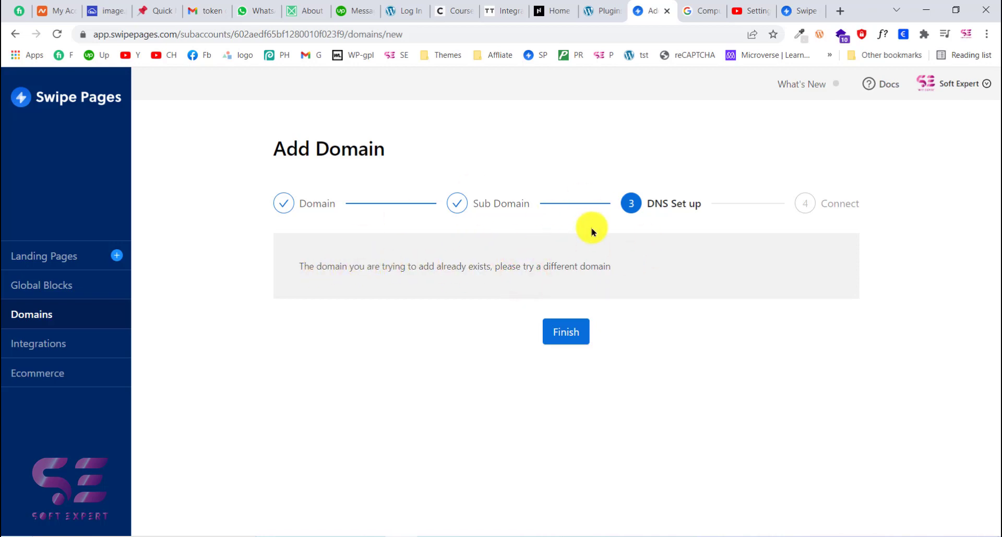
click(43, 317)
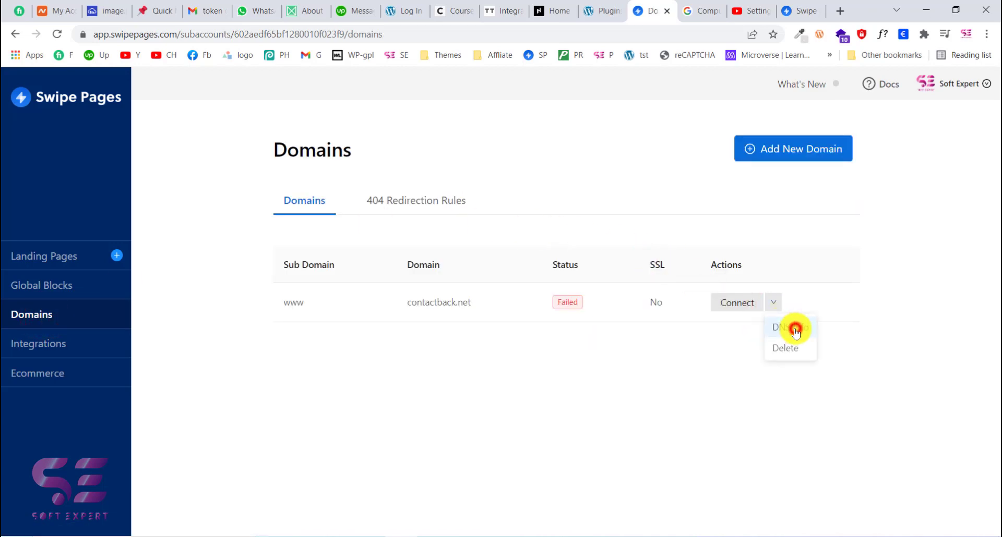
Open the DNS Info instructions for contactback.net and read the setup steps
click(795, 330)
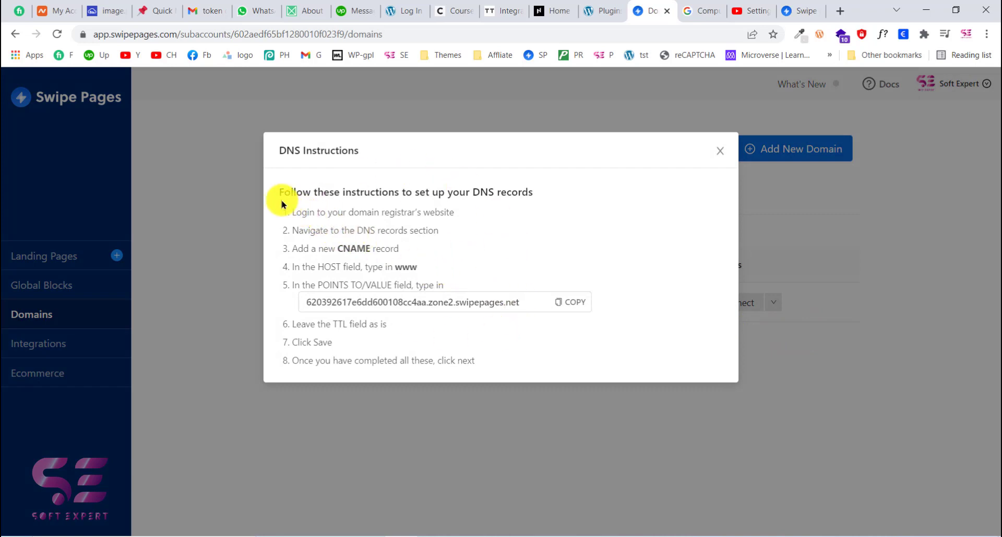
drag(279, 197, 492, 216)
click(492, 215)
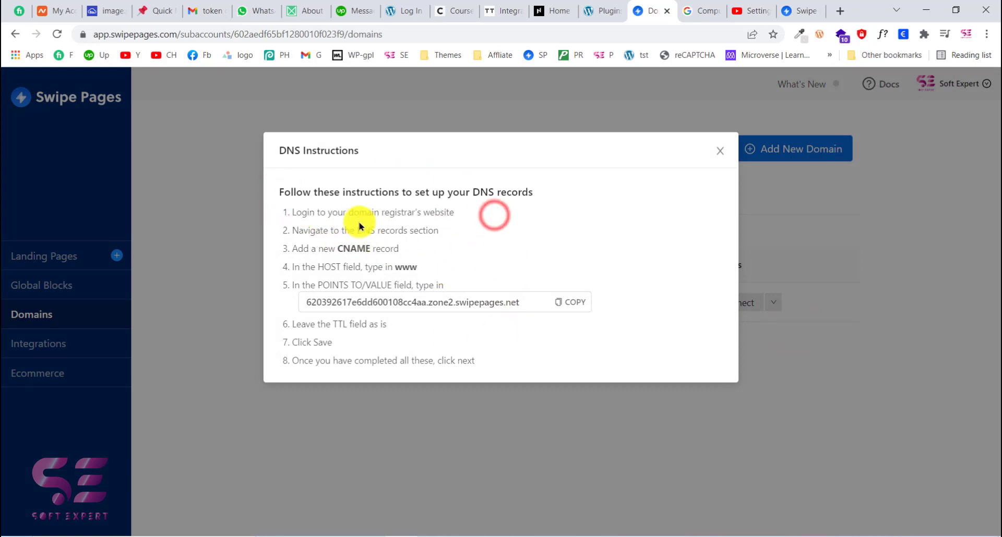
drag(300, 215, 414, 217)
click(414, 217)
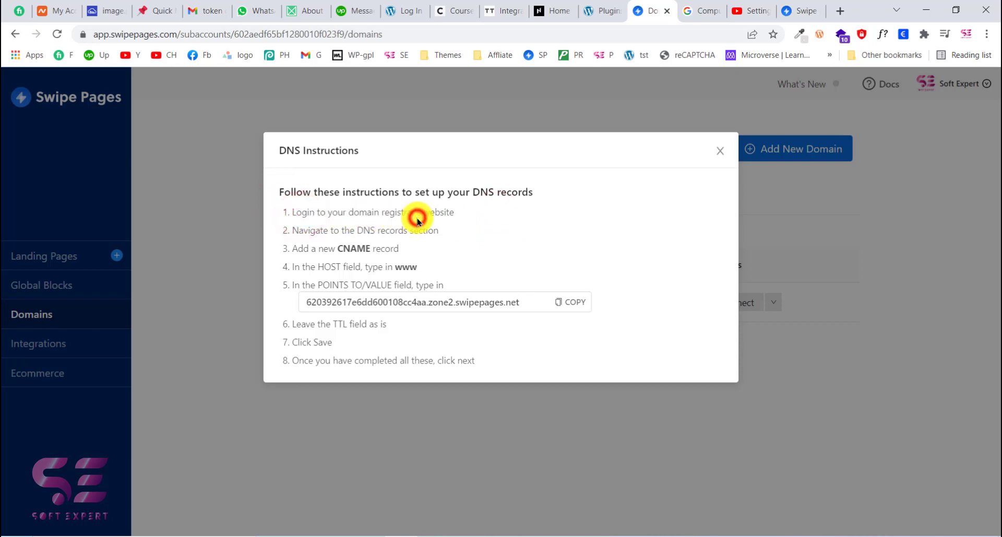
drag(324, 234, 398, 225)
click(398, 225)
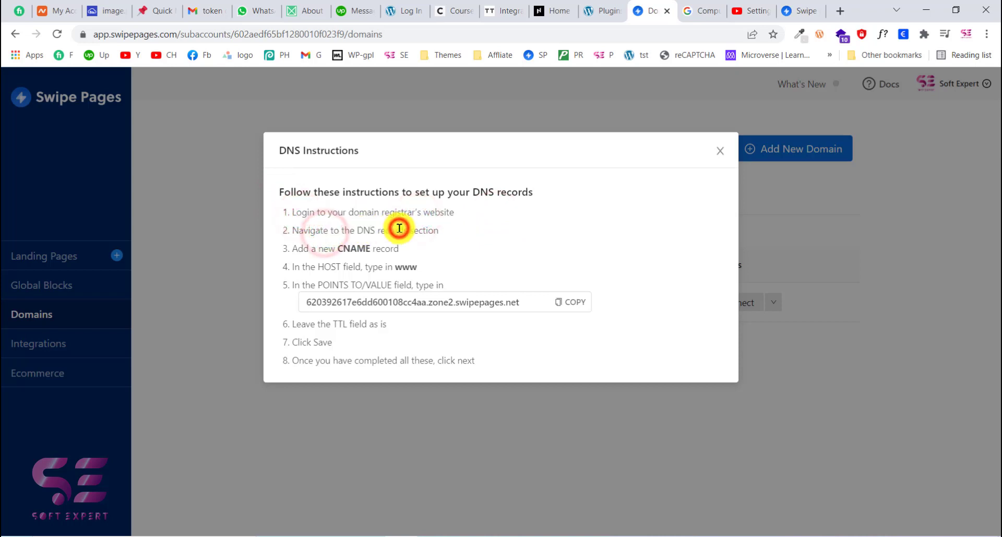
drag(332, 250, 417, 267)
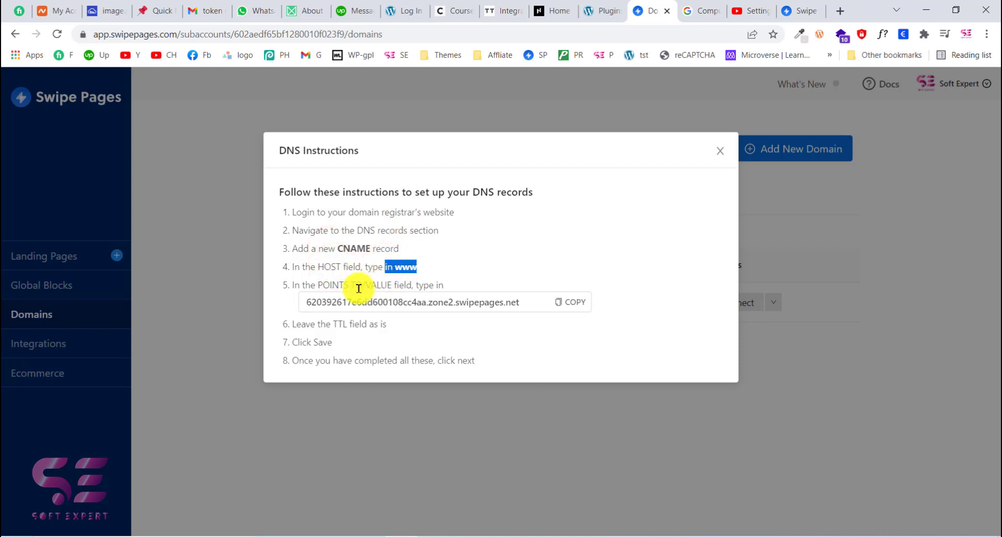
Copy the CNAME POINTS TO target value from the instructions
drag(305, 301, 518, 302)
click(518, 302)
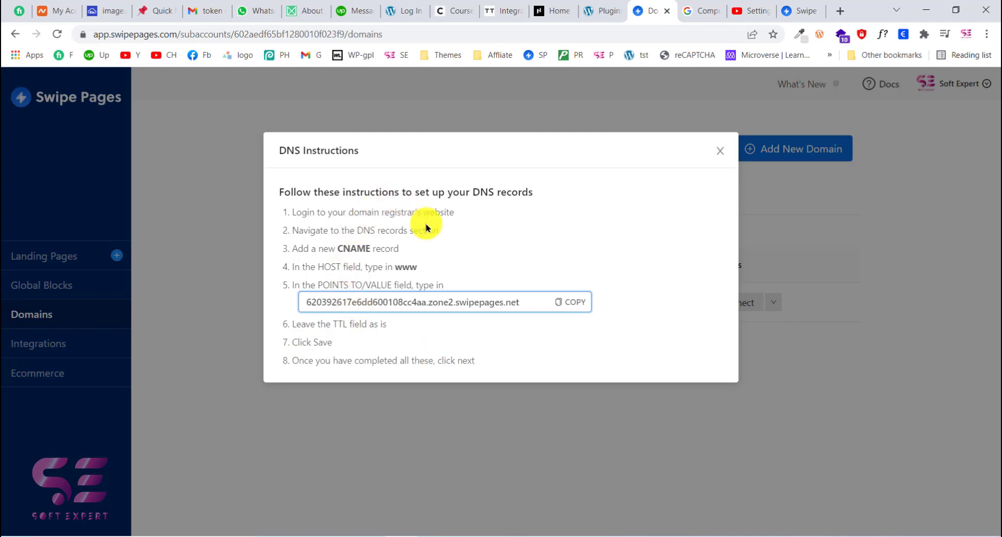
click(570, 309)
Open contactback.net's Advanced DNS tab in Namecheap and scroll to Host Records
click(42, 9)
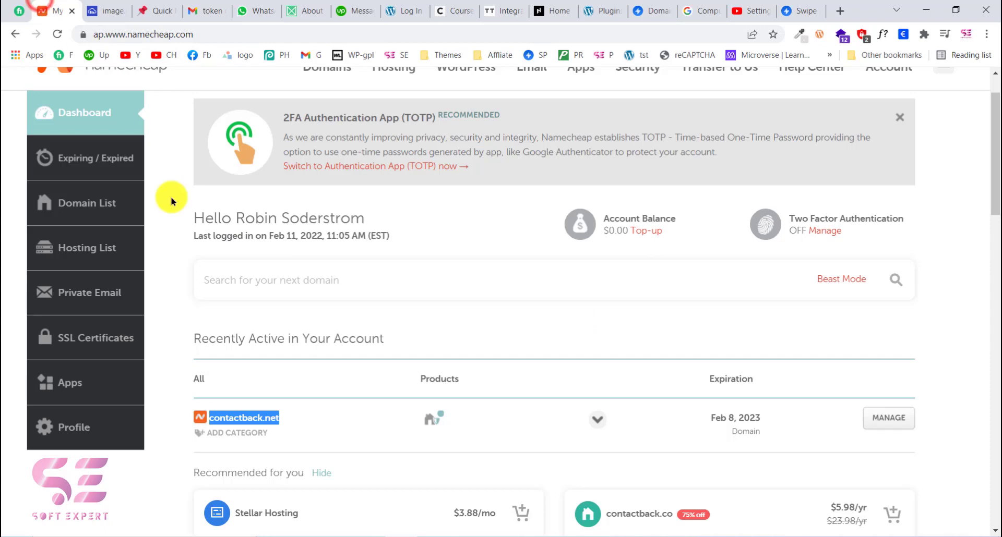
scroll(239, 352, down, 1)
click(642, 414)
click(582, 416)
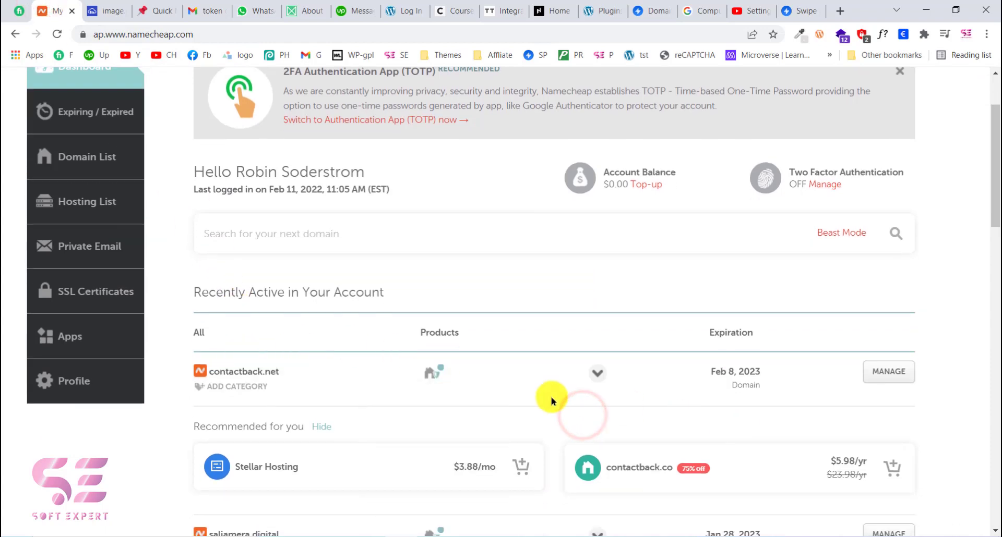
click(886, 373)
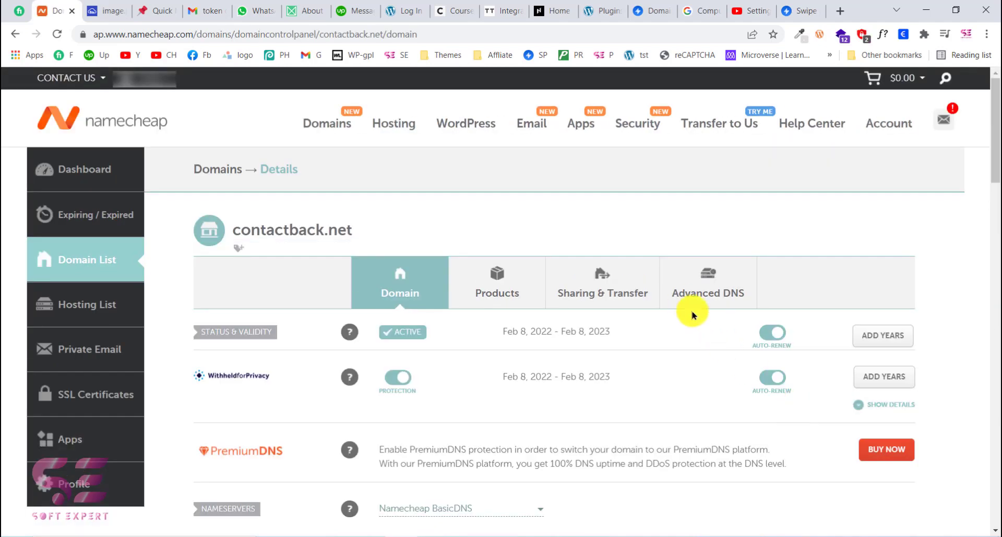
click(723, 293)
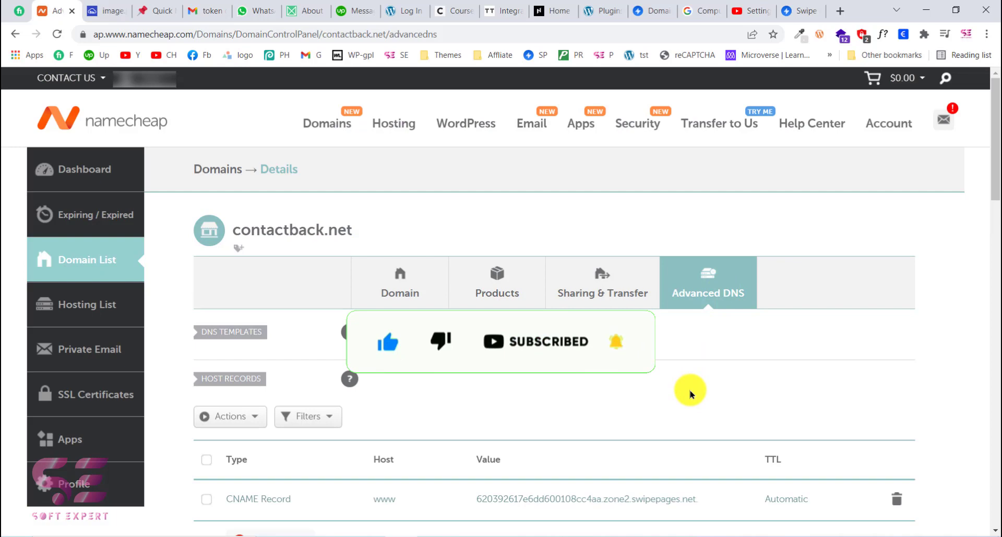
scroll(689, 394, down, 3)
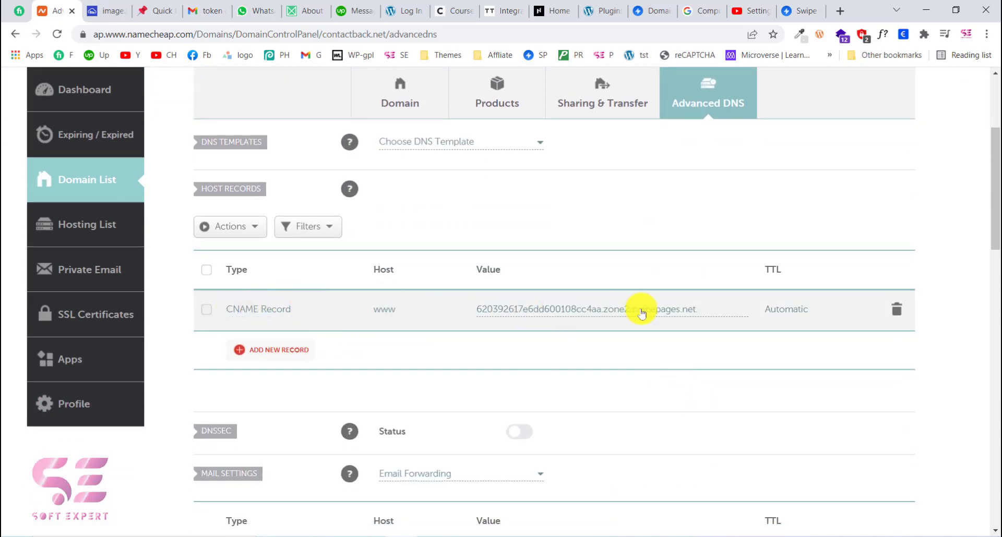
Add a new CNAME Record in Namecheap with www as its Host
click(292, 351)
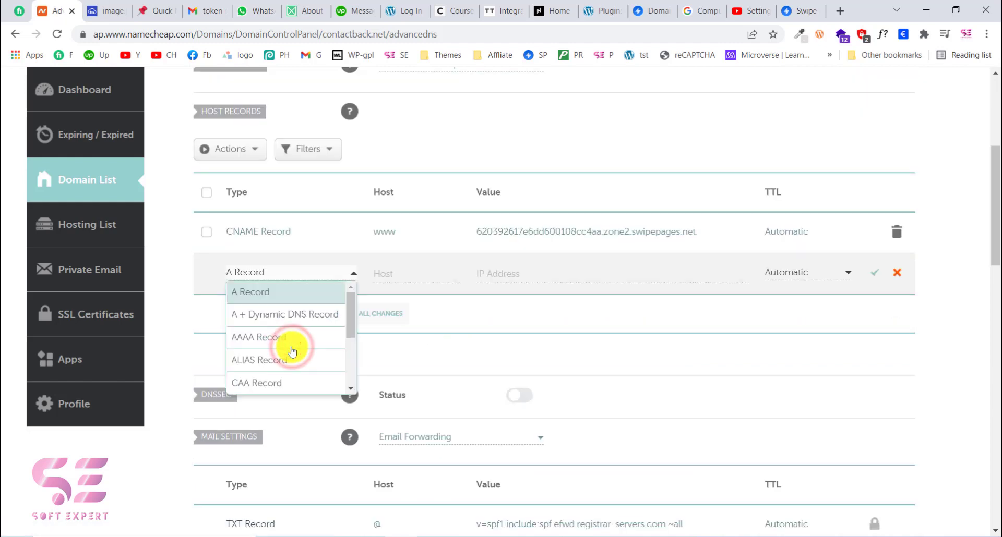
scroll(271, 339, down, 3)
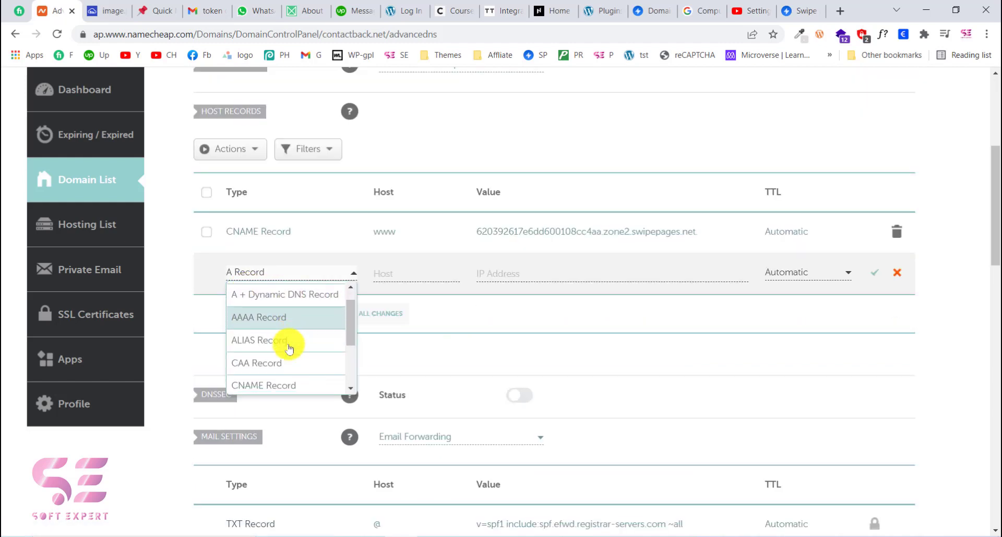
click(288, 343)
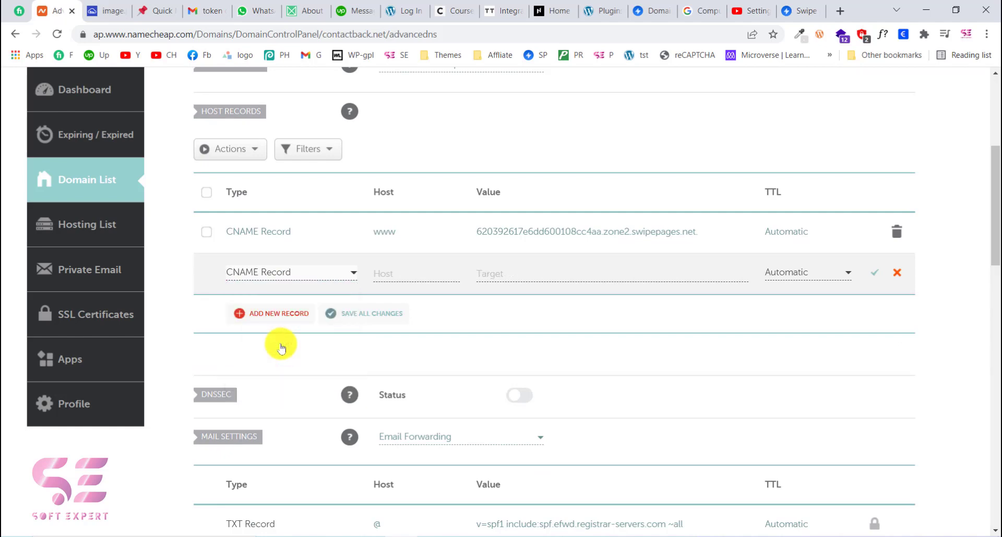
click(654, 6)
drag(329, 256, 373, 246)
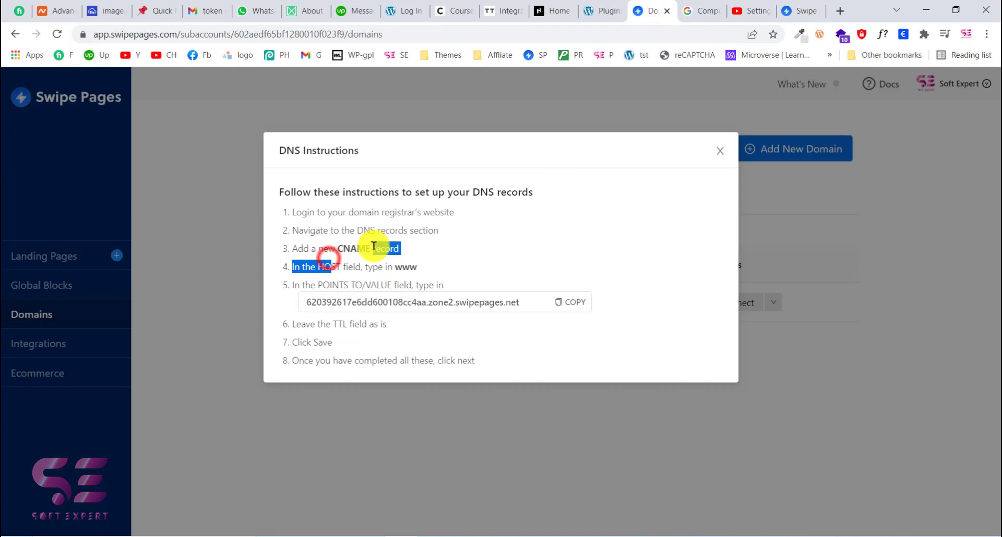
click(58, 11)
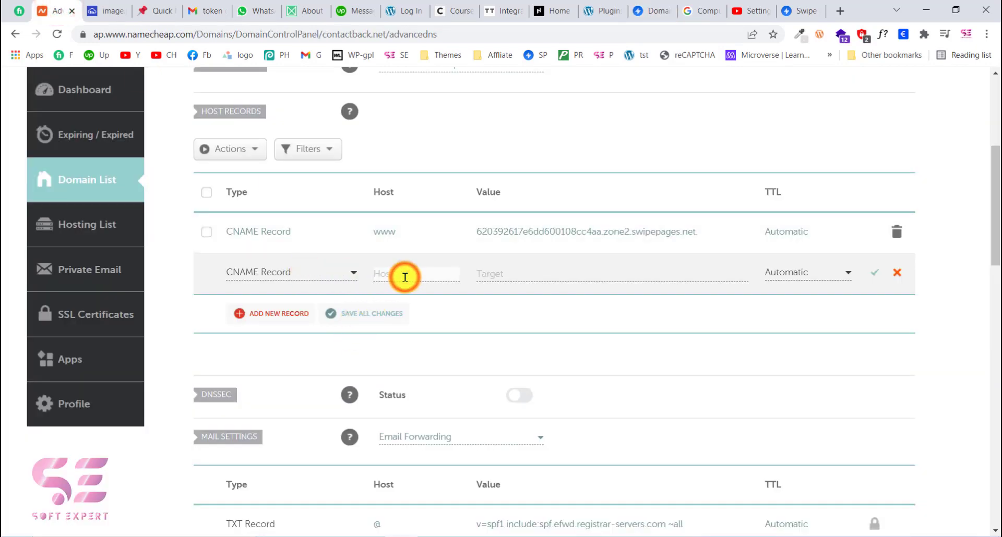
text(www)
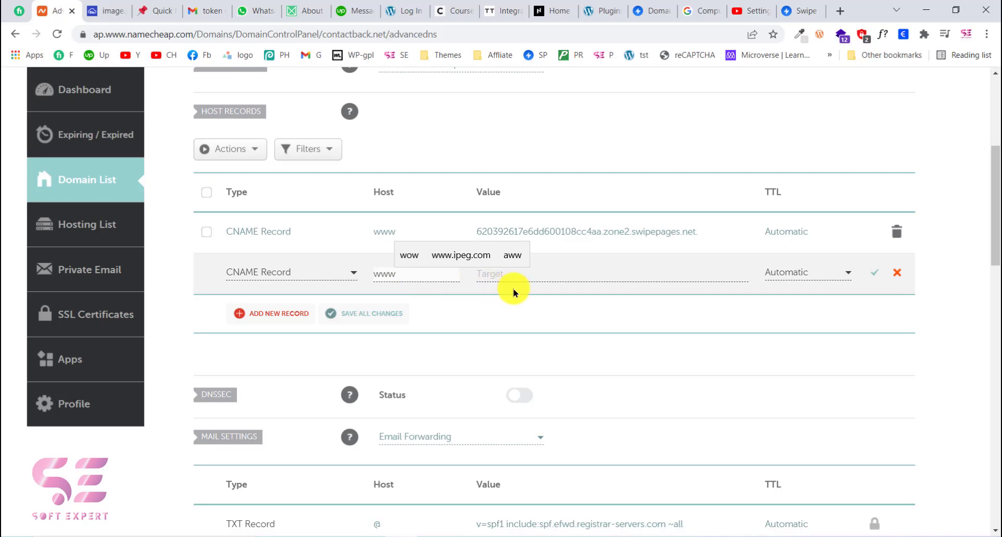
click(546, 276)
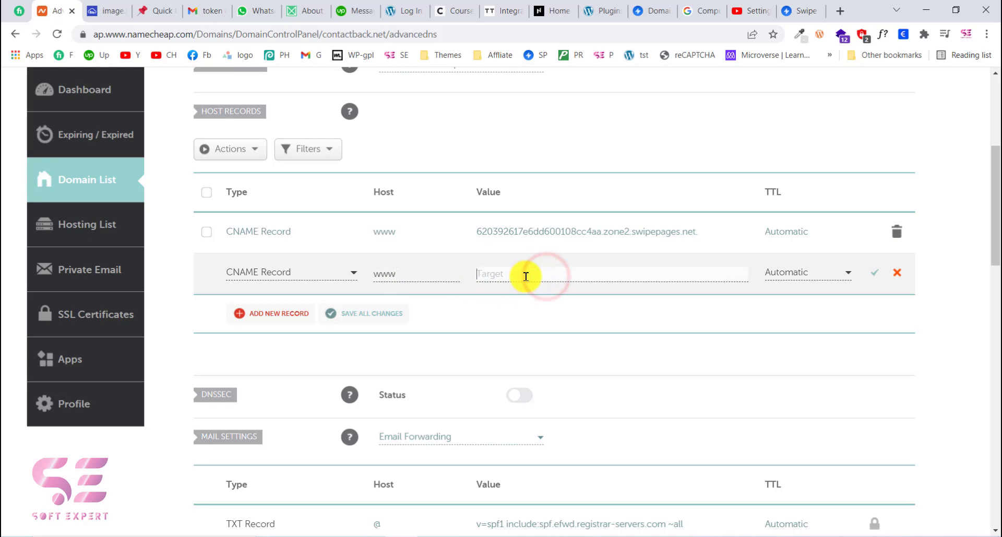
Copy the swipepages.net target from Swipe Pages, paste it as the value, and save
click(655, 7)
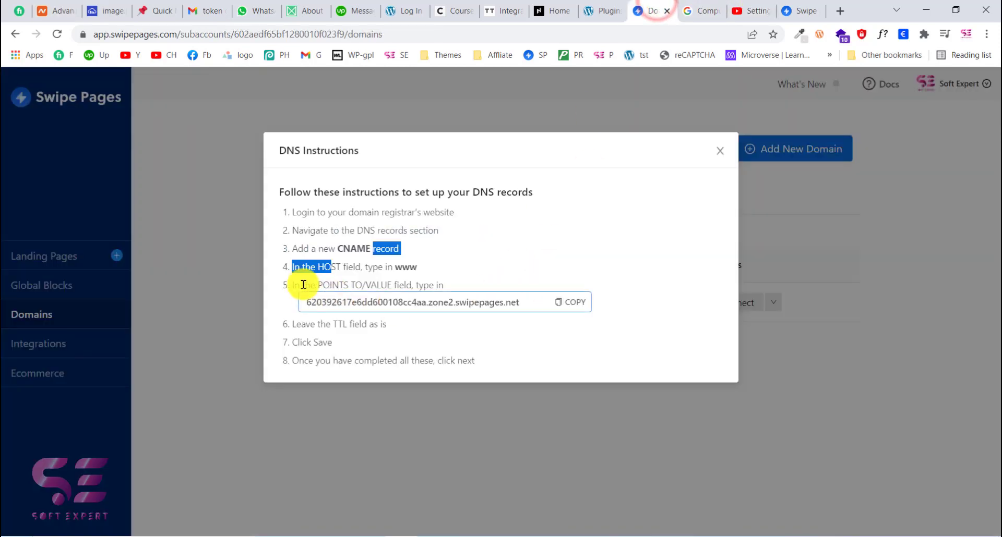
drag(301, 285, 410, 282)
click(411, 281)
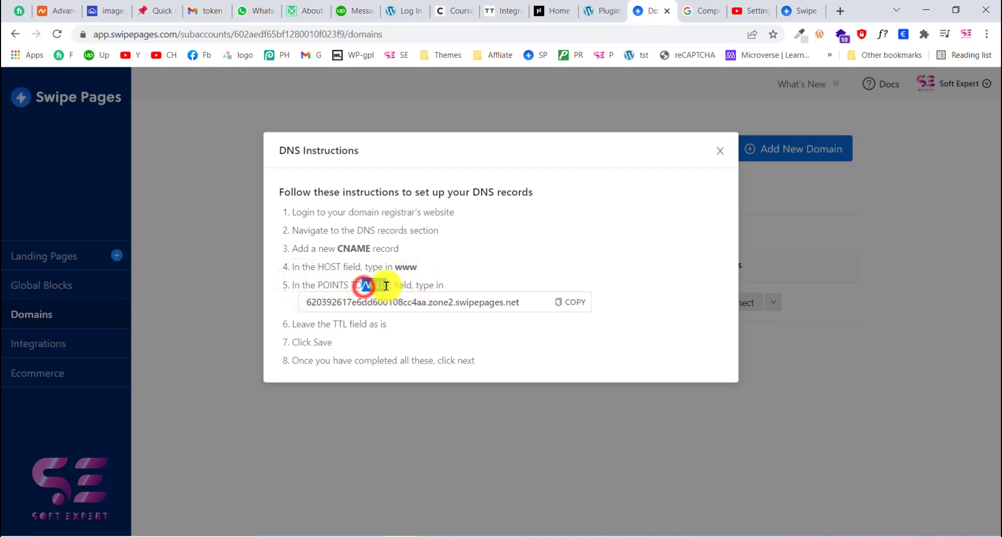
click(570, 302)
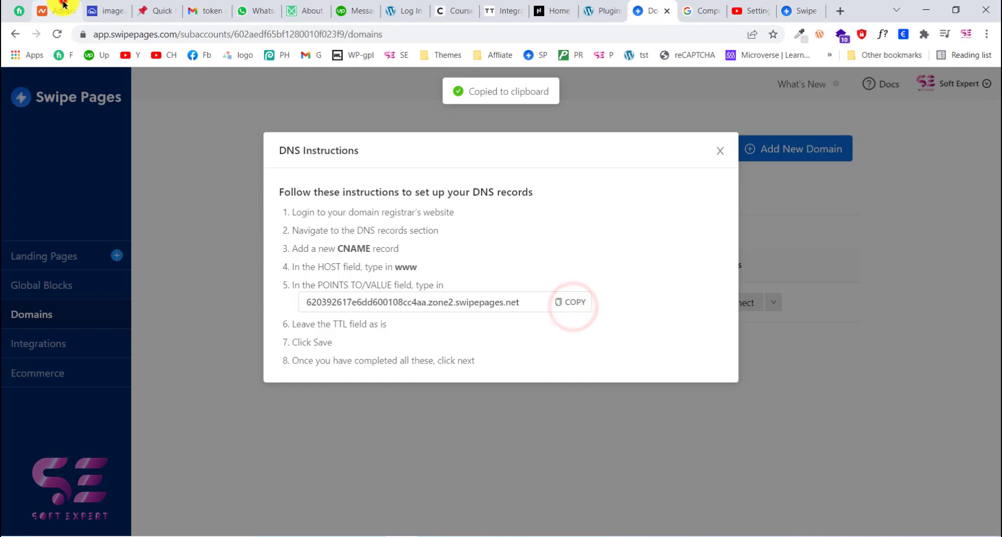
click(63, 5)
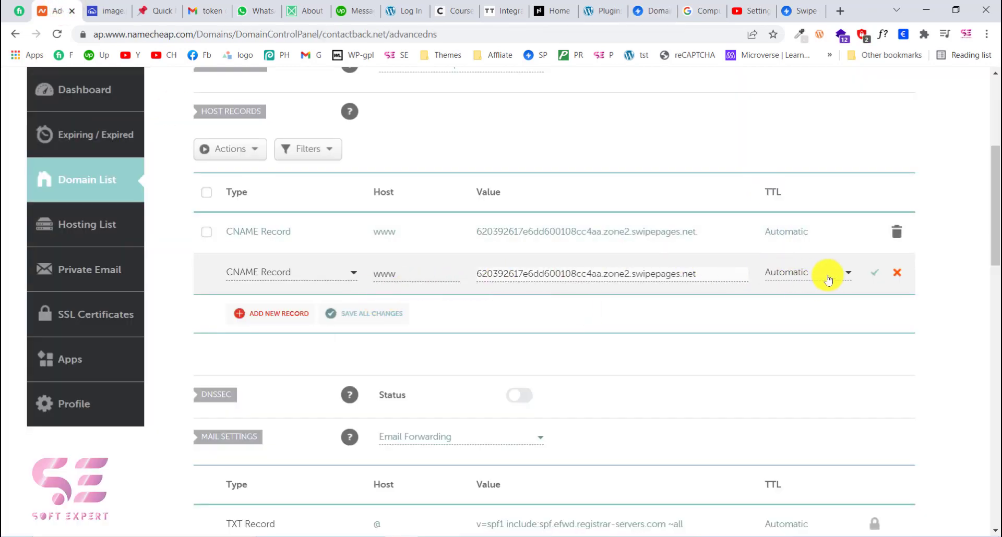
click(875, 275)
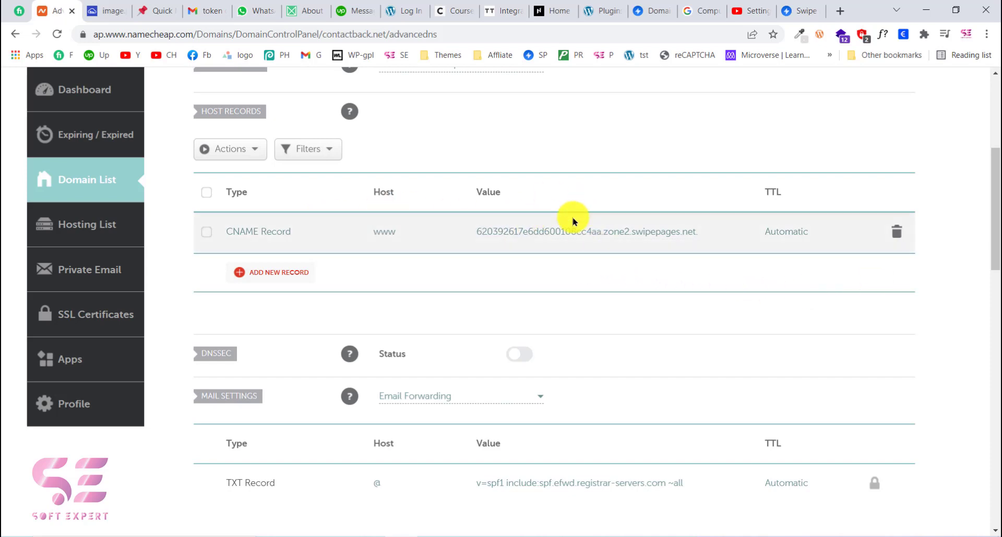
Close Swipe Pages' DNS Instructions, confirm contactback.net still reads Failed, and return to Namecheap
click(641, 10)
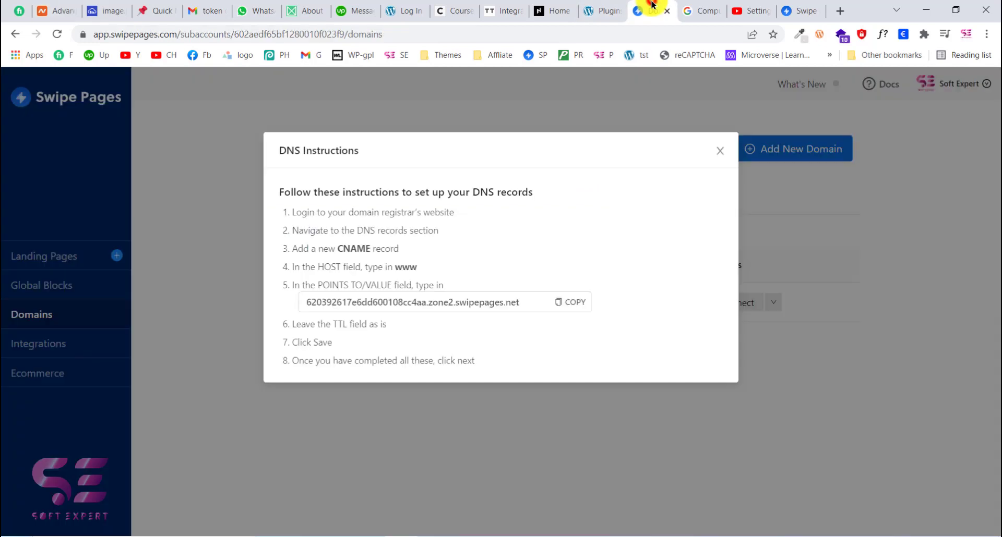
click(714, 154)
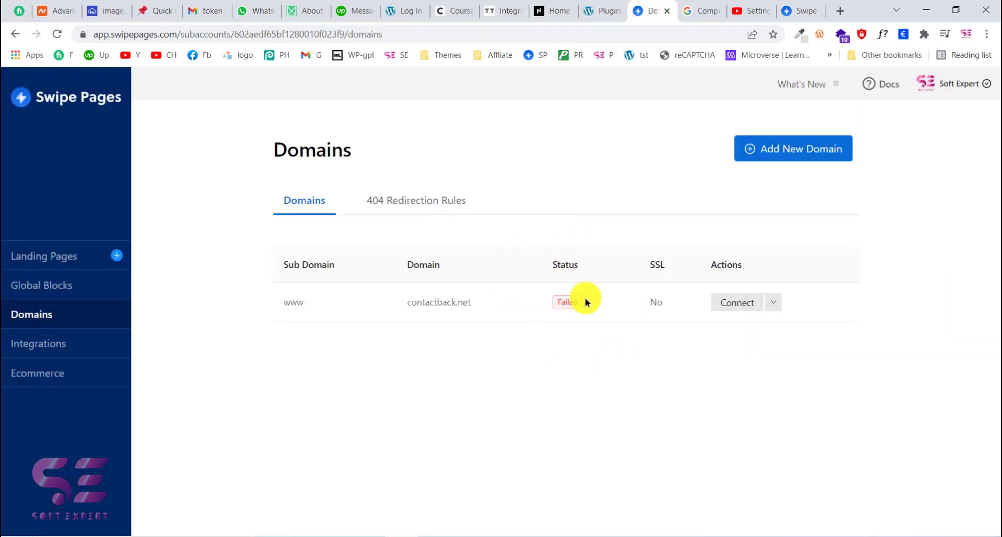
click(65, 10)
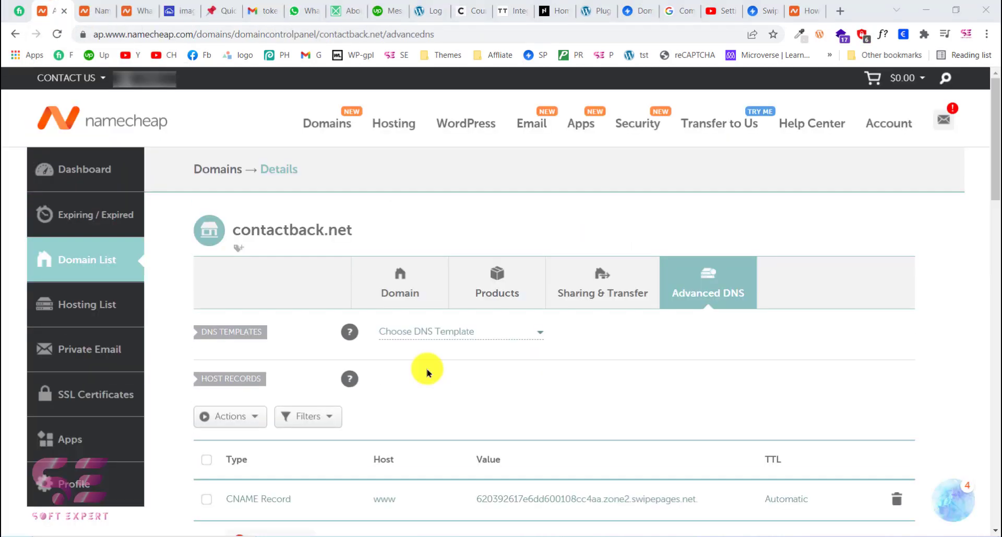
scroll(427, 373, down, 2)
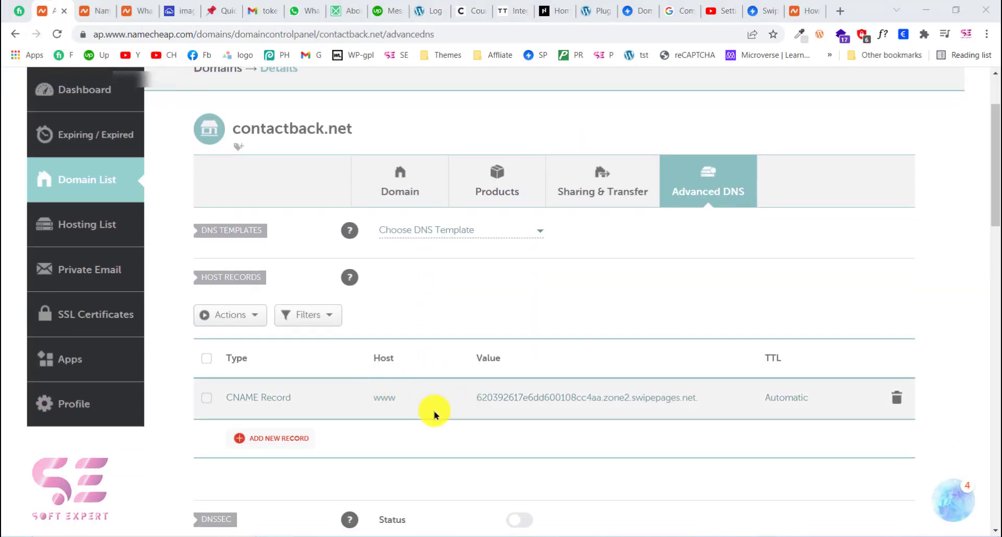
scroll(443, 415, up, 2)
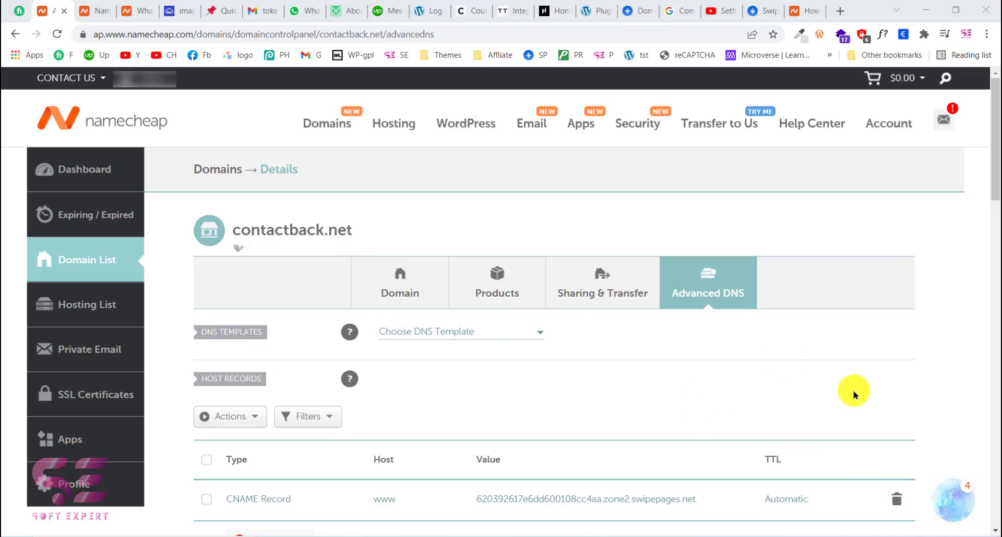
click(952, 515)
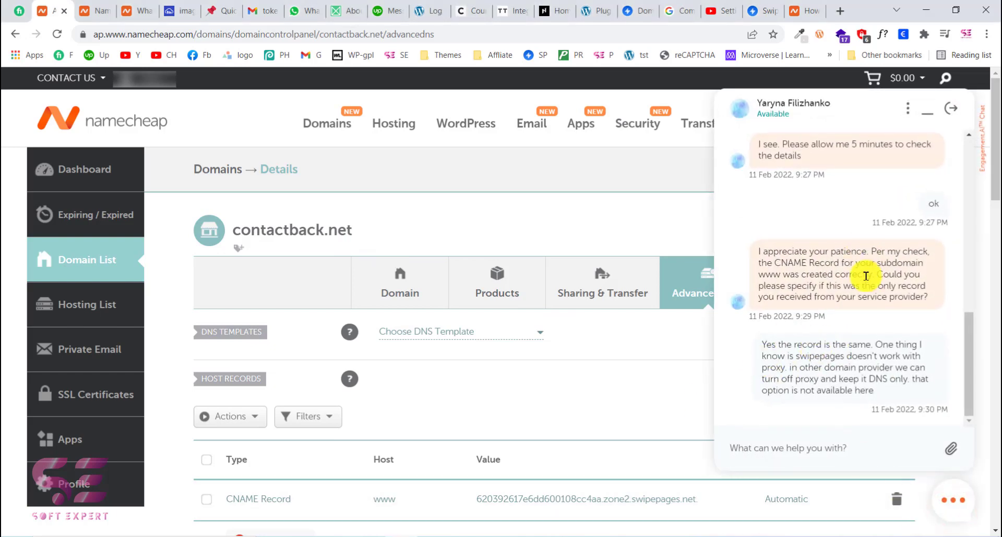
click(921, 118)
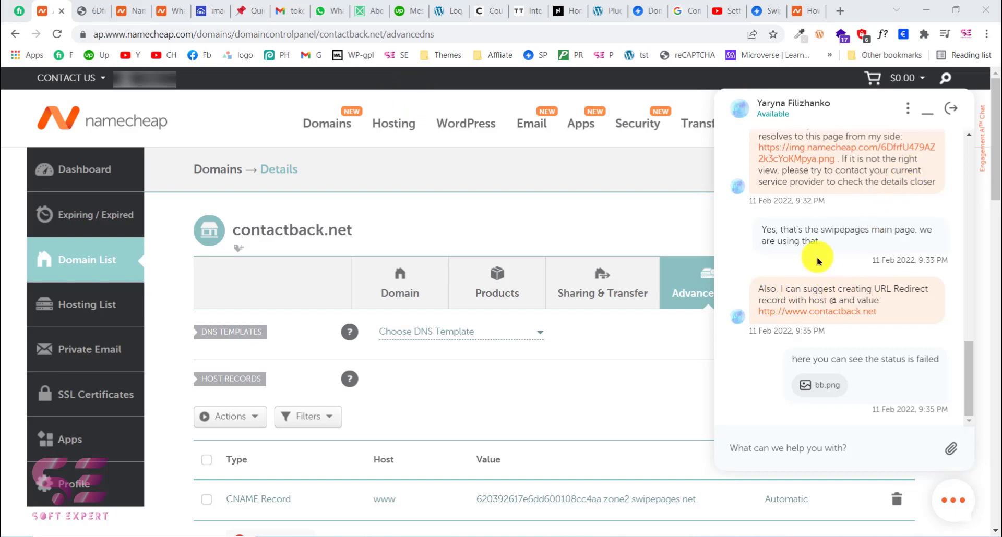
click(922, 116)
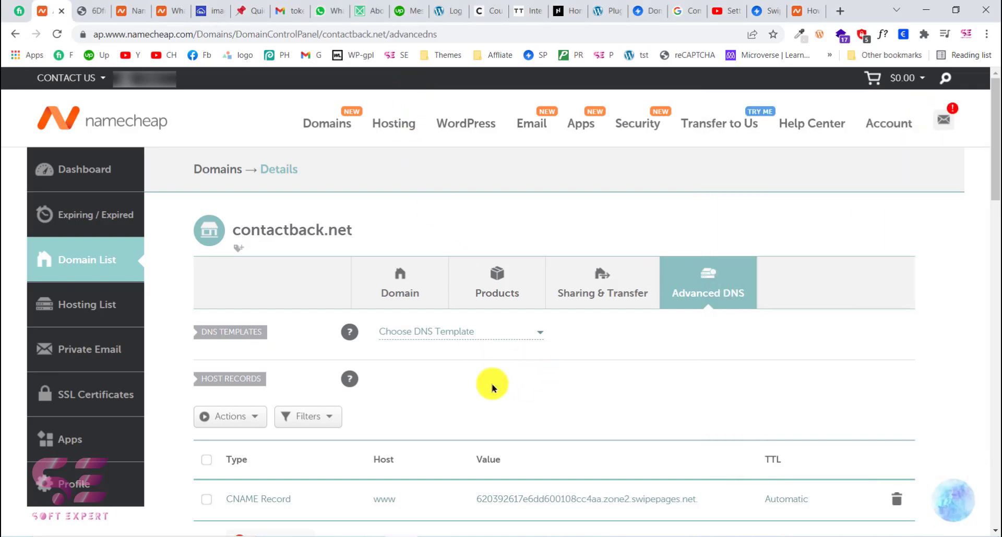
scroll(492, 384, down, 2)
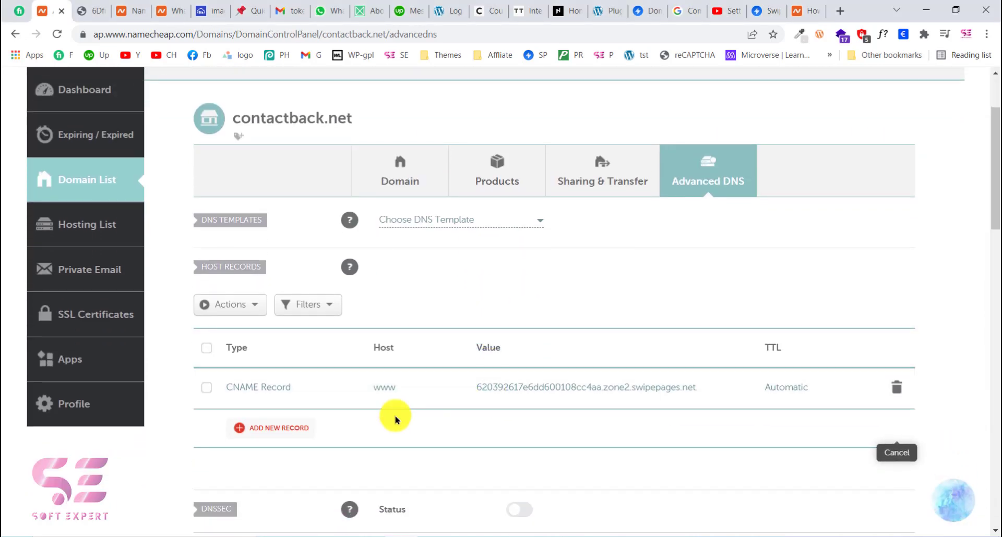
click(292, 425)
scroll(284, 362, down, 5)
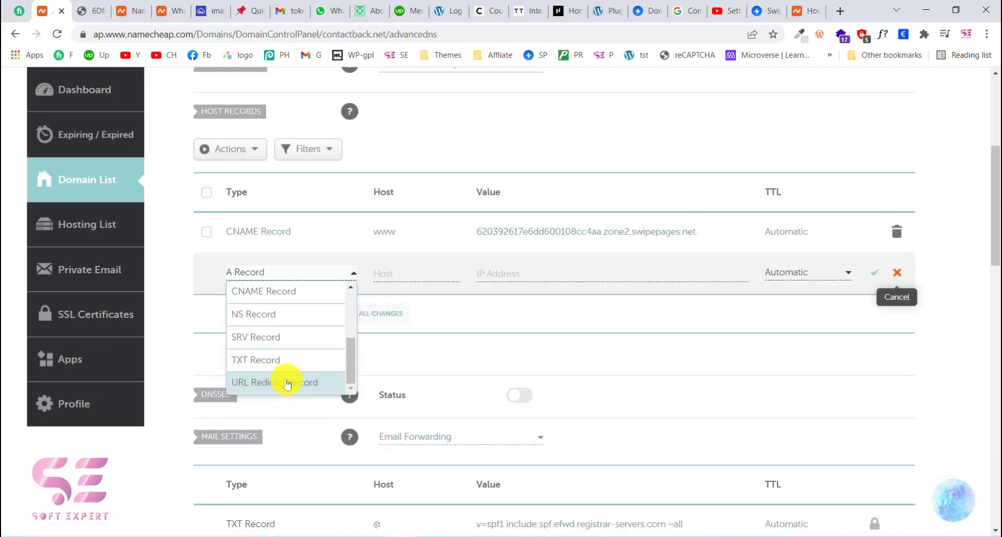
click(286, 383)
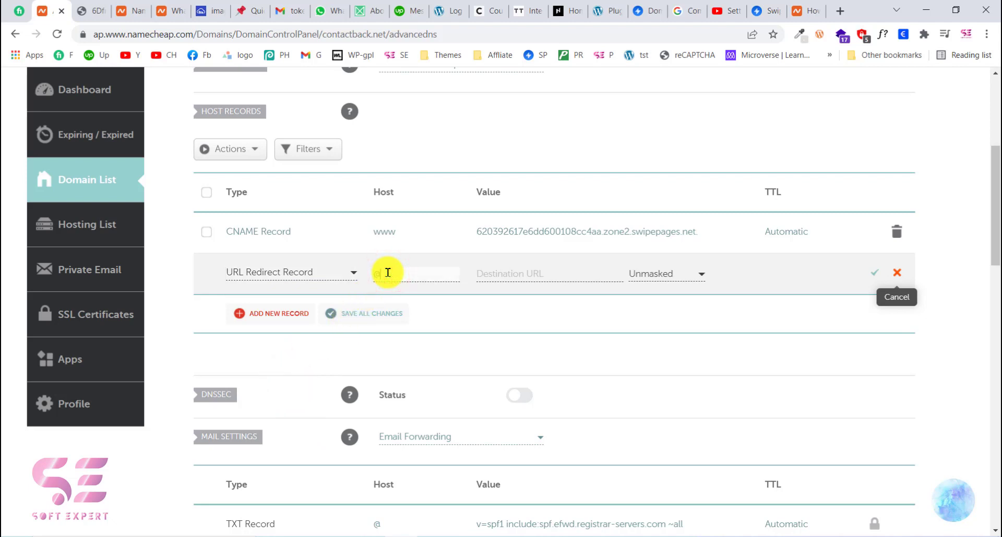
click(493, 275)
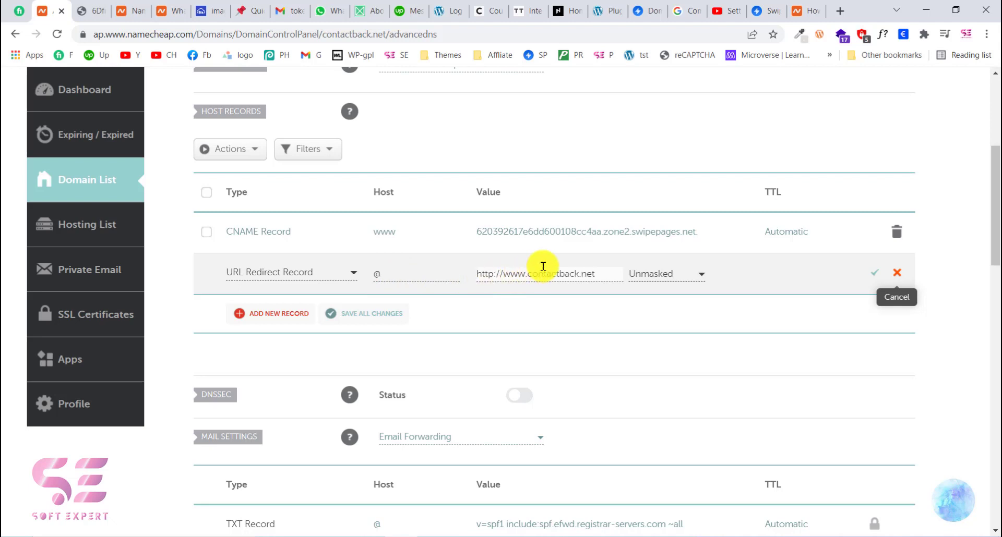
scroll(626, 266, down, 1)
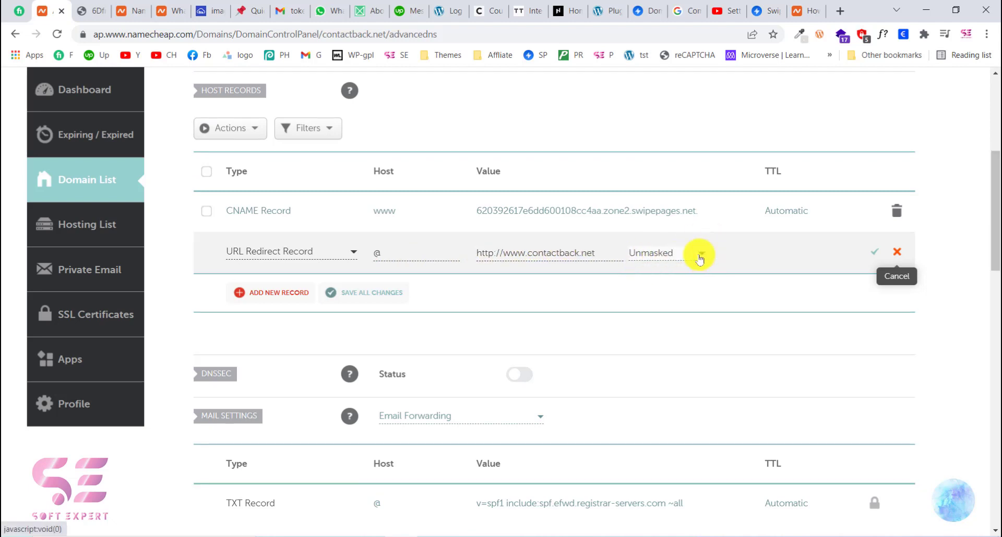
click(873, 256)
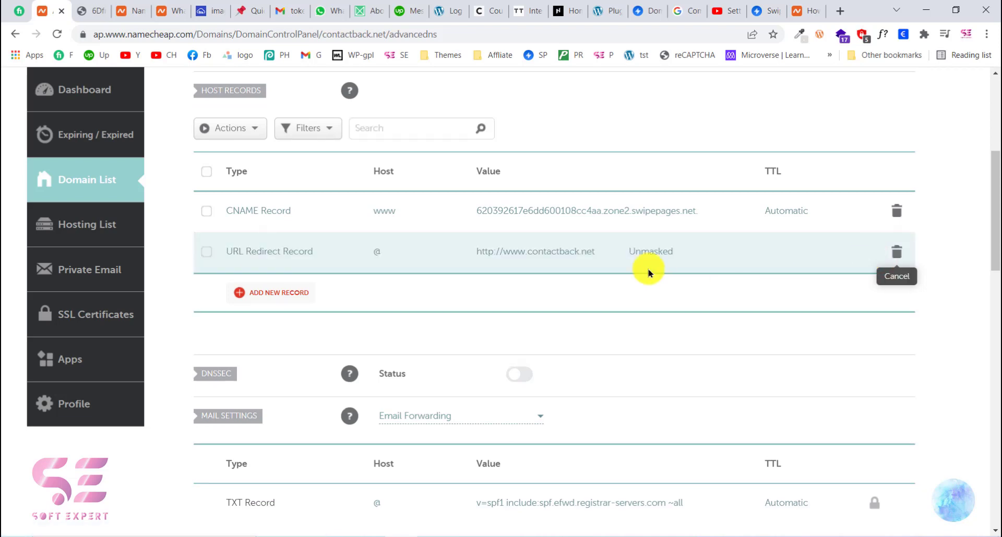
click(635, 12)
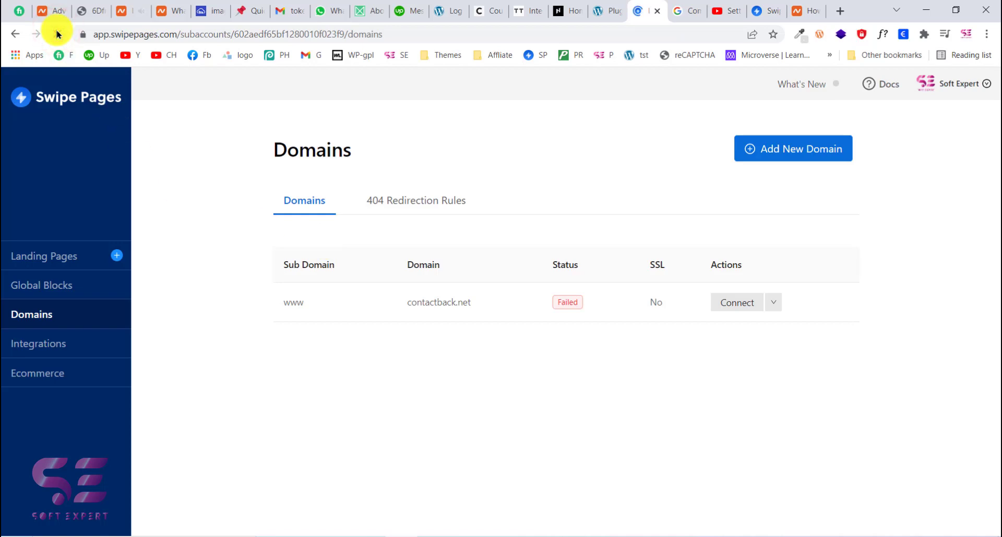
Reload the Domains page, connect contactback.net, and dismiss the DNS propagation notice
click(57, 34)
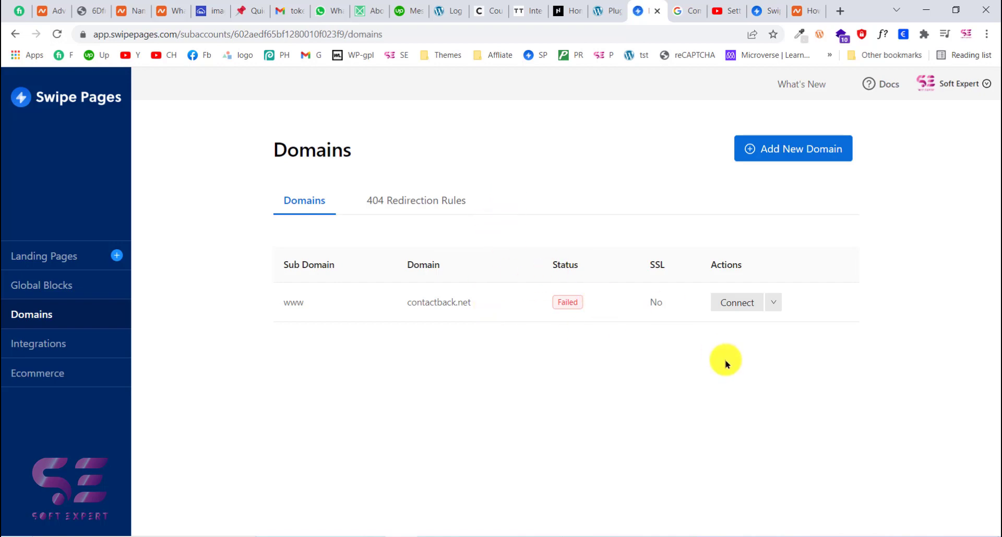
click(736, 305)
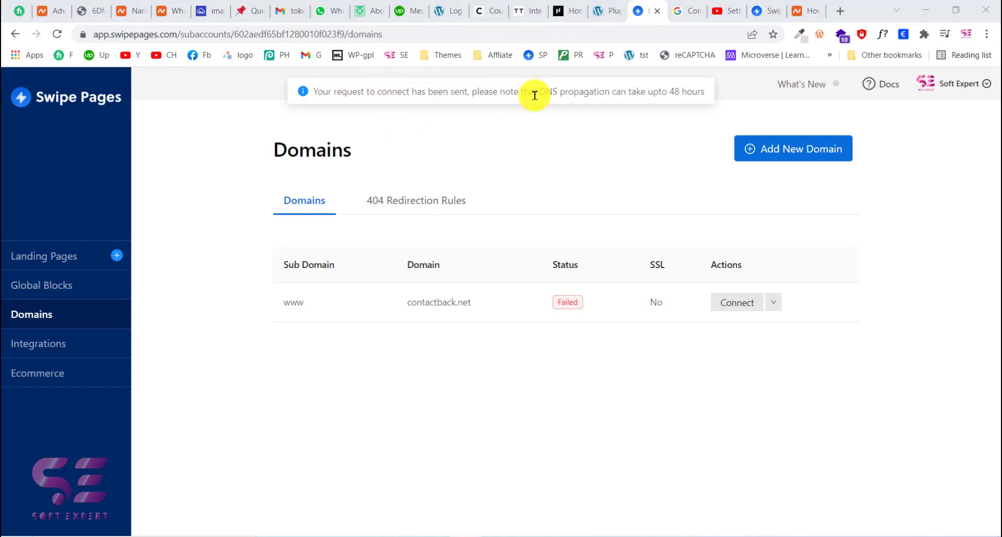
click(668, 93)
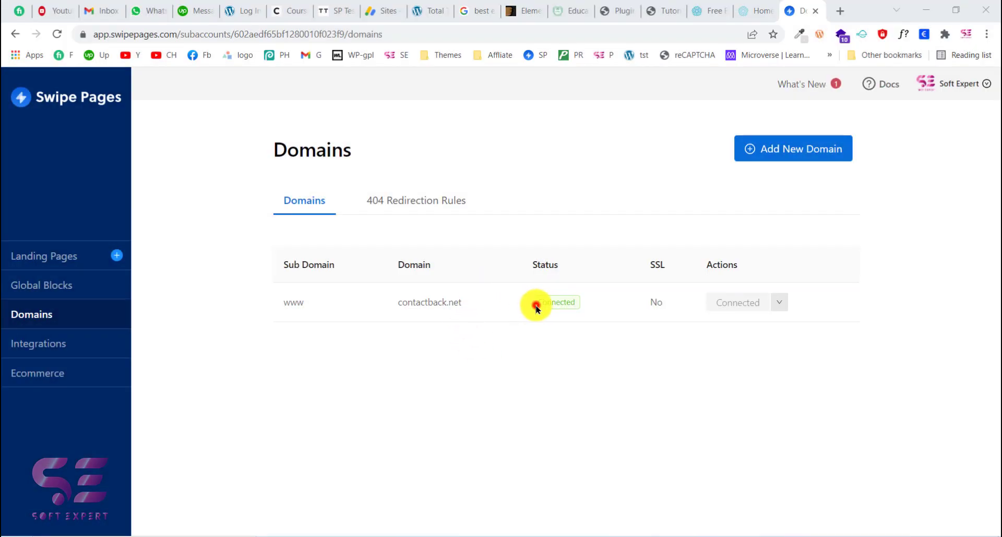
drag(536, 308, 576, 310)
click(575, 308)
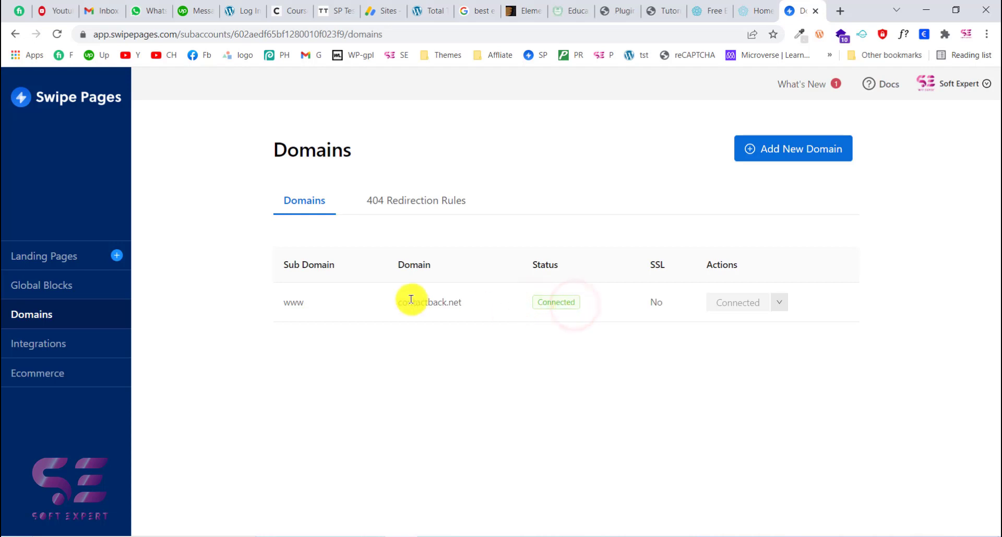
drag(400, 299, 463, 298)
click(463, 298)
click(68, 262)
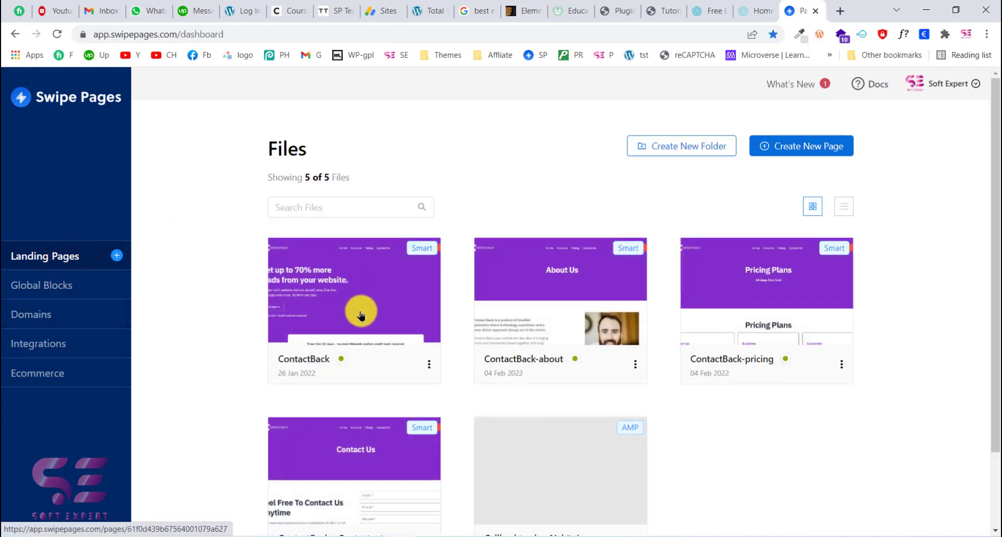
click(360, 315)
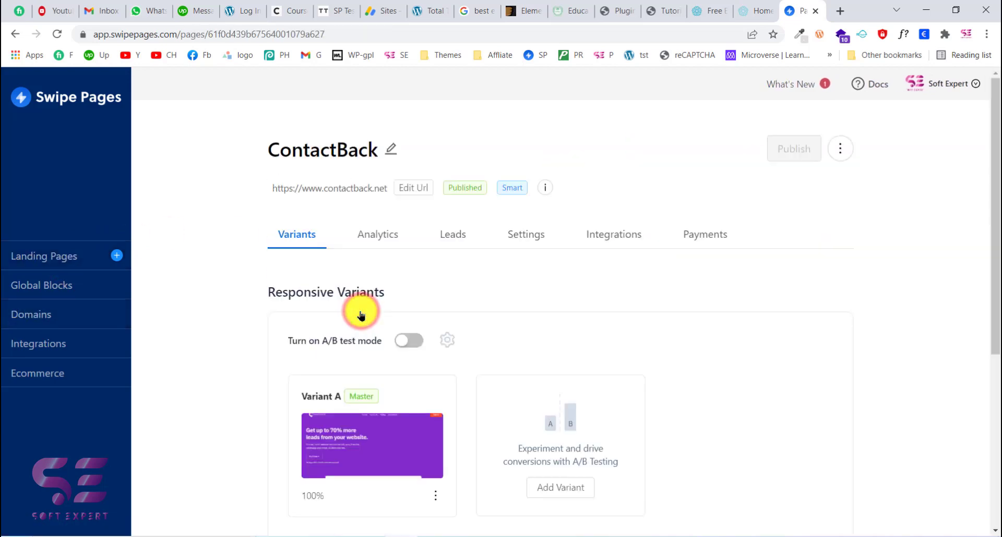
click(403, 189)
click(355, 257)
click(392, 277)
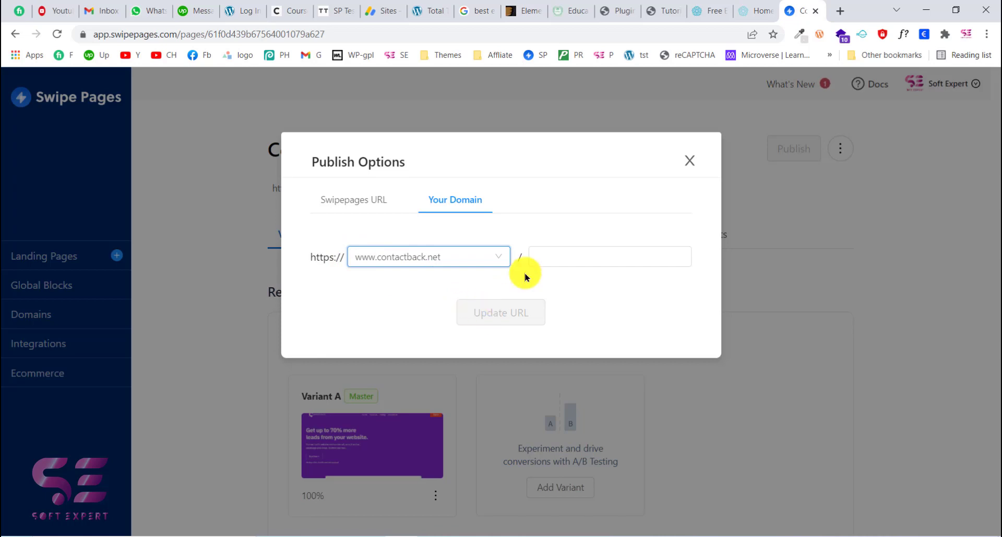
click(690, 160)
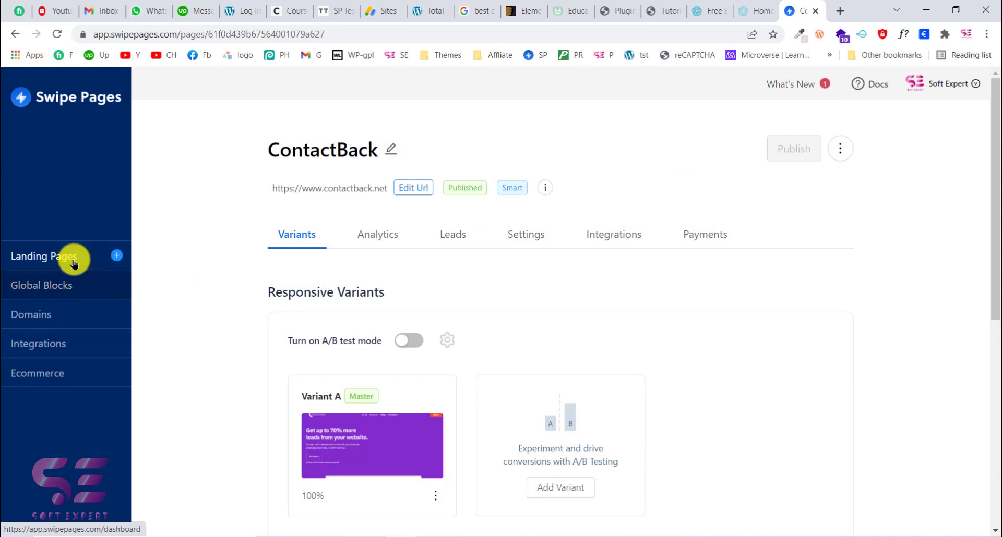
click(74, 261)
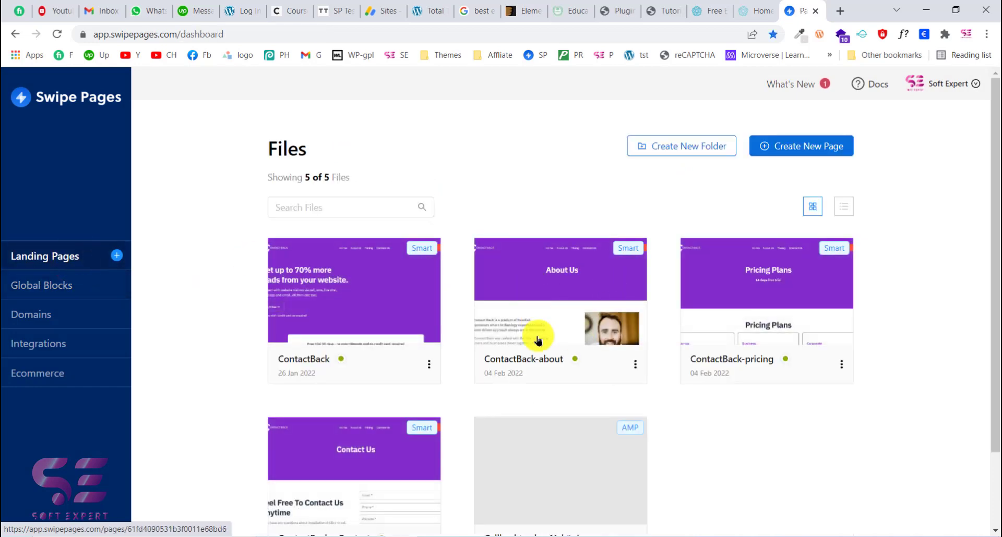
click(569, 304)
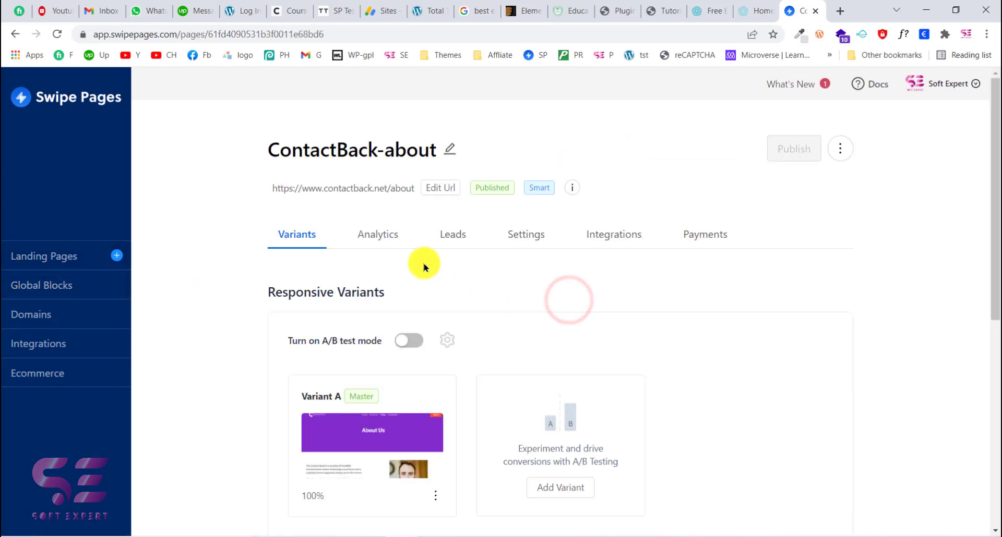
click(431, 191)
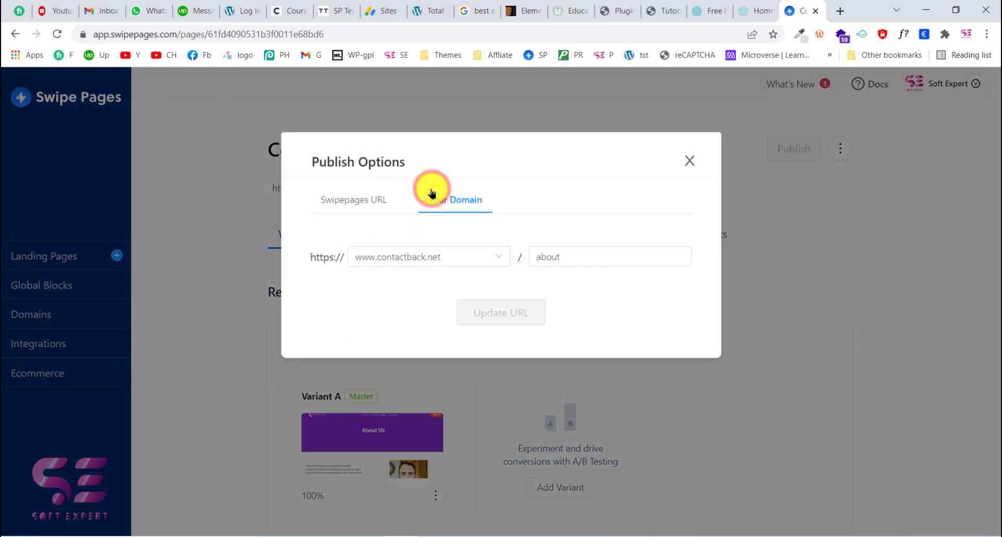
drag(536, 262, 573, 261)
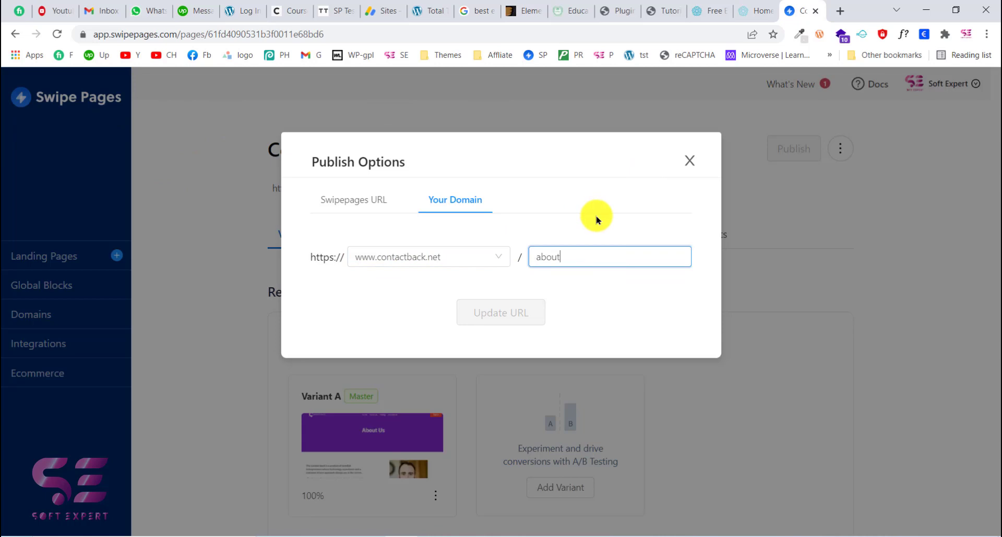
click(689, 166)
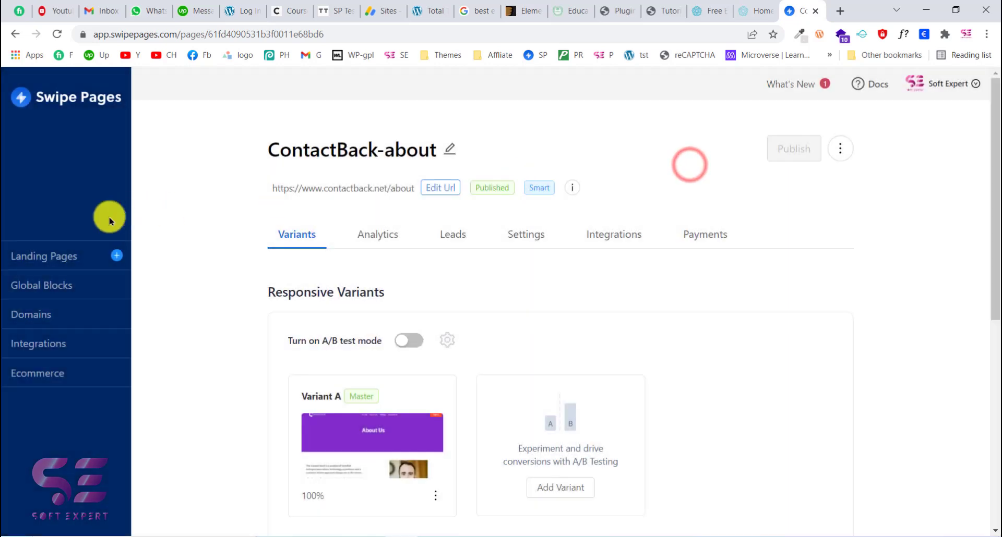
click(74, 250)
click(356, 286)
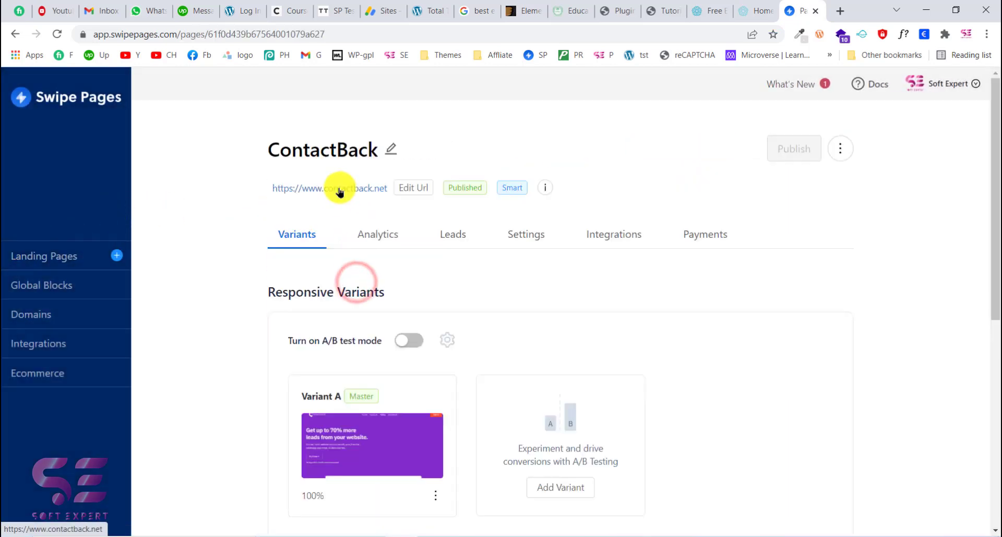
click(342, 195)
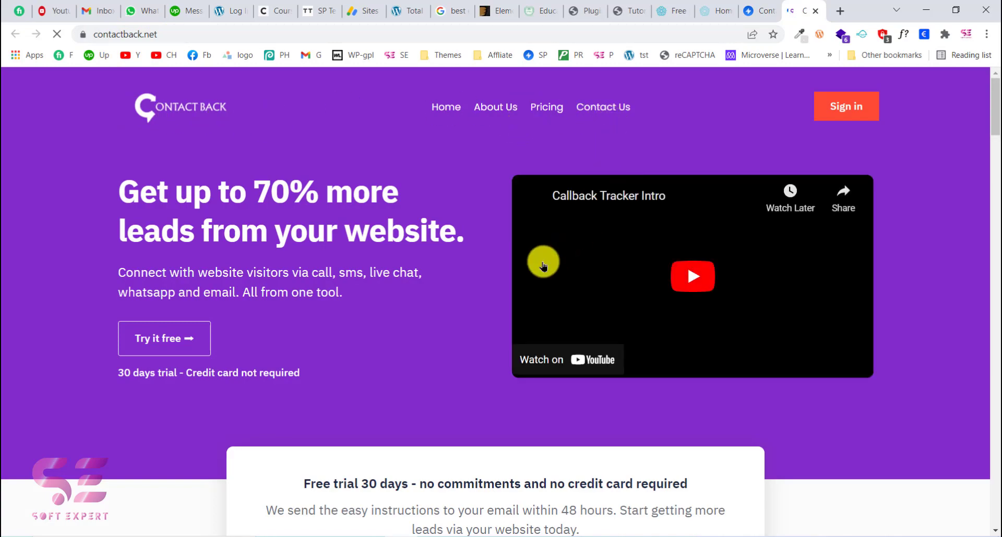
scroll(541, 263, down, 10)
scroll(542, 266, down, 15)
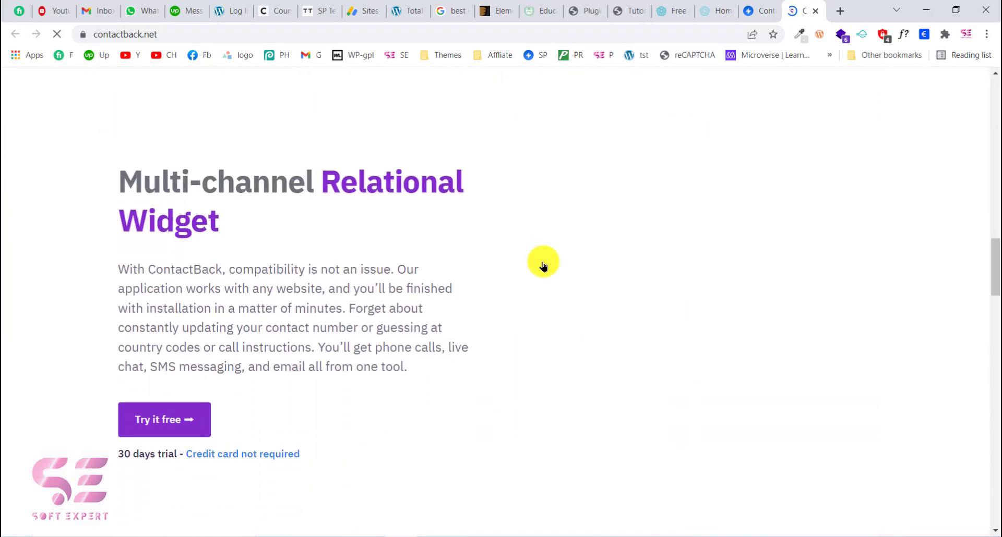
scroll(542, 266, down, 7)
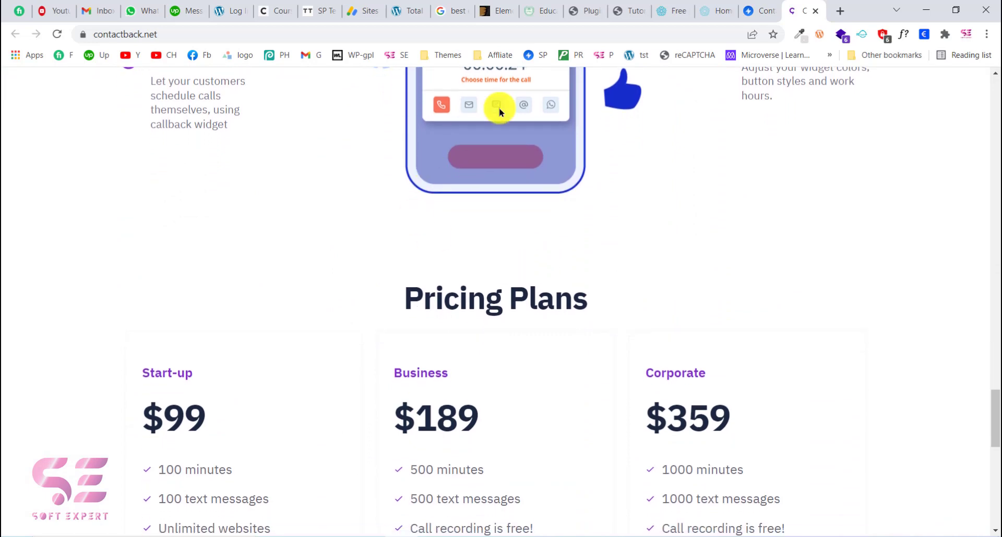
click(754, 11)
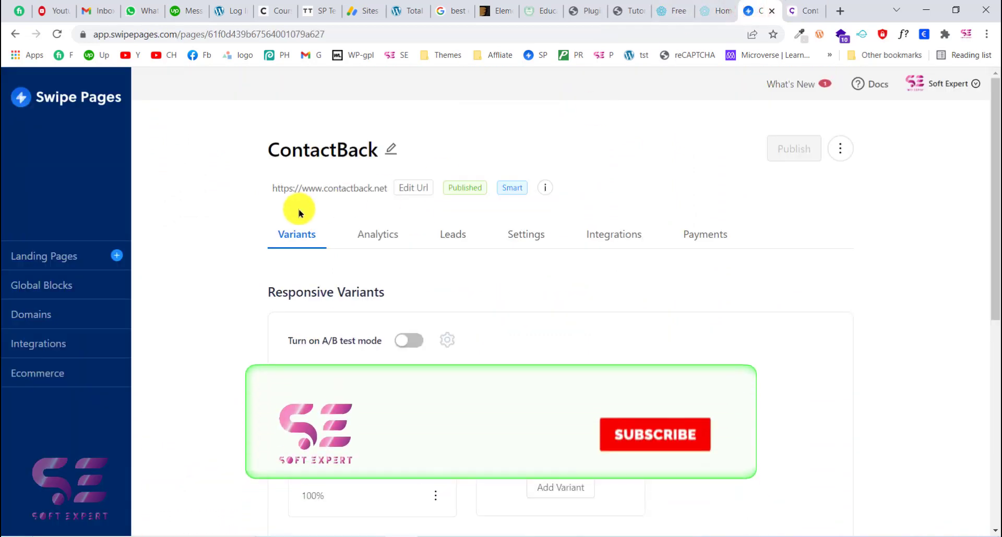